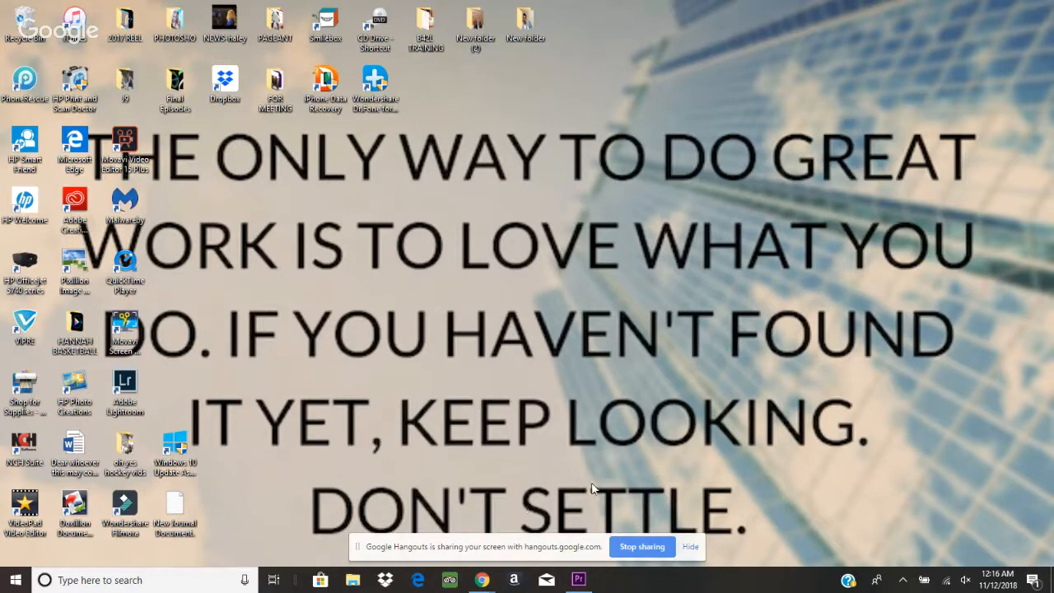
Step: Switch to Premiere Pro, create a new project named "Travel Vaccines 11-10-2018", and hide the screen-sharing notice
{"action": "left_click", "coordinate": [579, 581]}
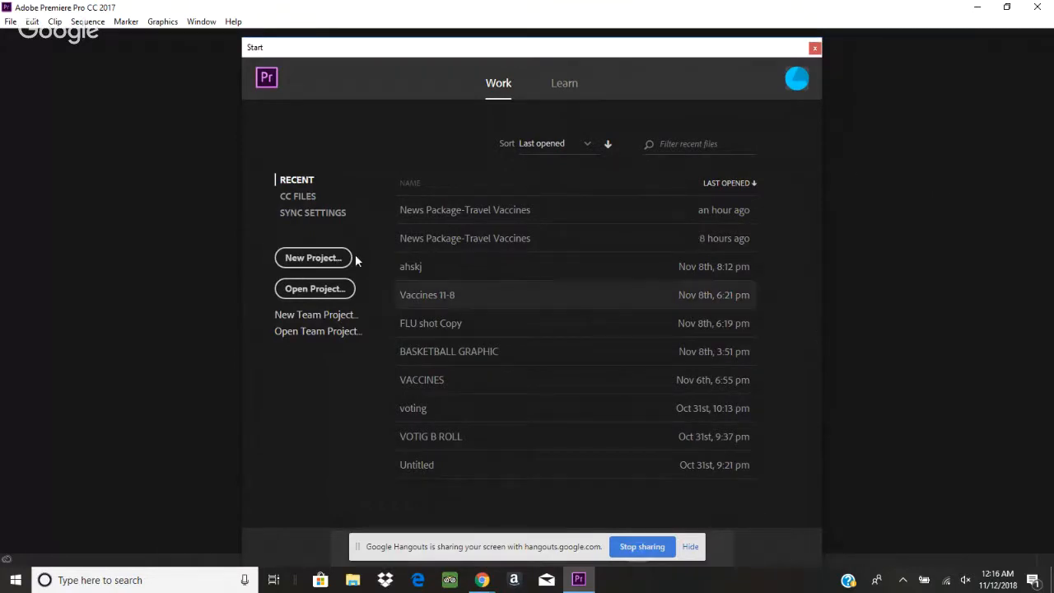
{"action": "left_click", "coordinate": [313, 258]}
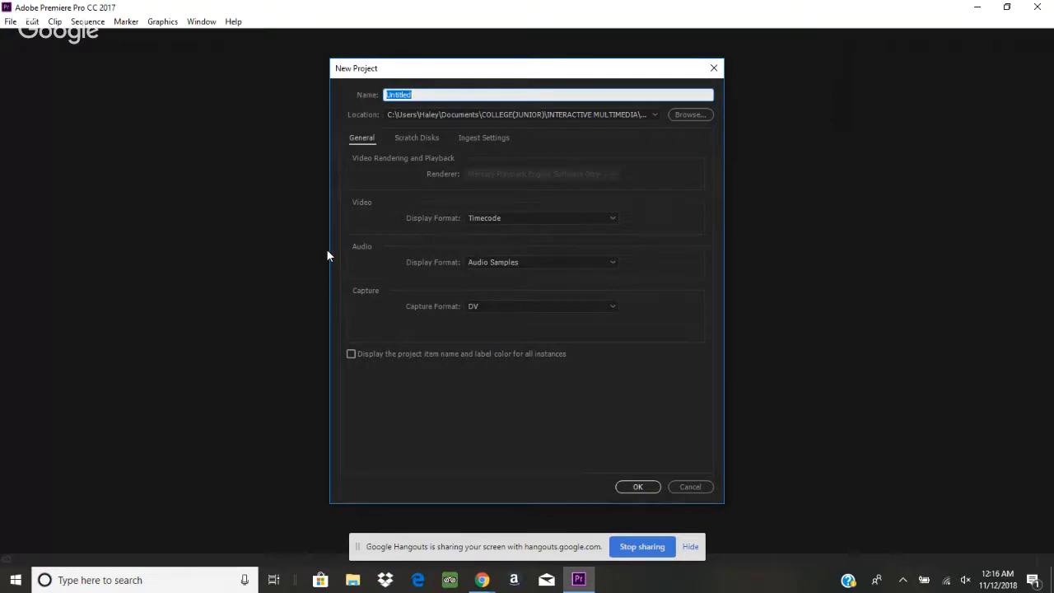
{"action": "type", "text": "Trave"}
{"action": "type", "text": "l Vac"}
{"action": "type", "text": "a"}
{"action": "type", "text": "ines 11"}
{"action": "type", "text": "-10"}
{"action": "type", "text": "-20"}
{"action": "type", "text": "18"}
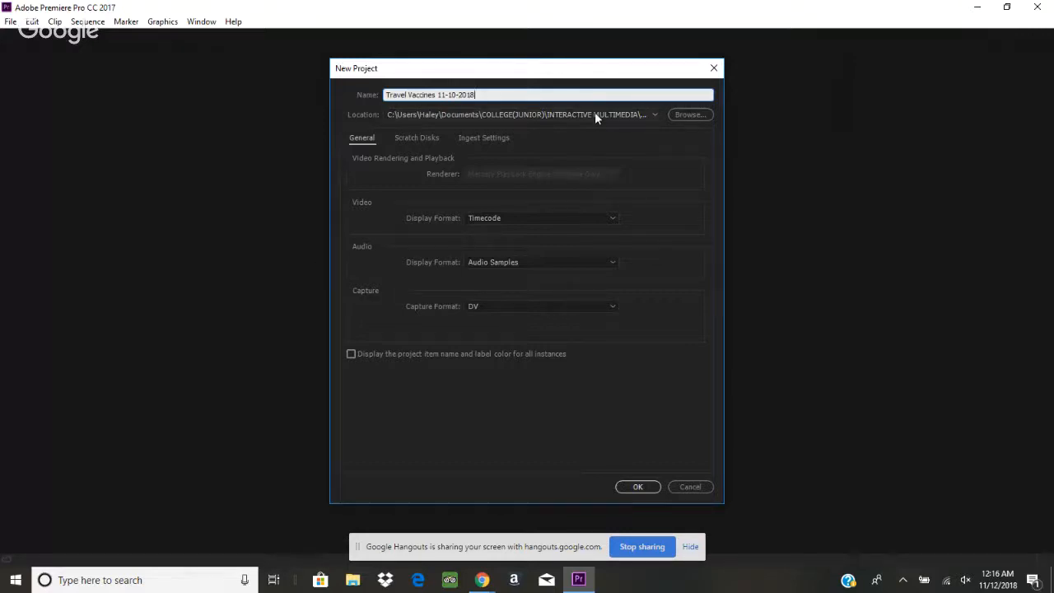
{"action": "left_click", "coordinate": [638, 488]}
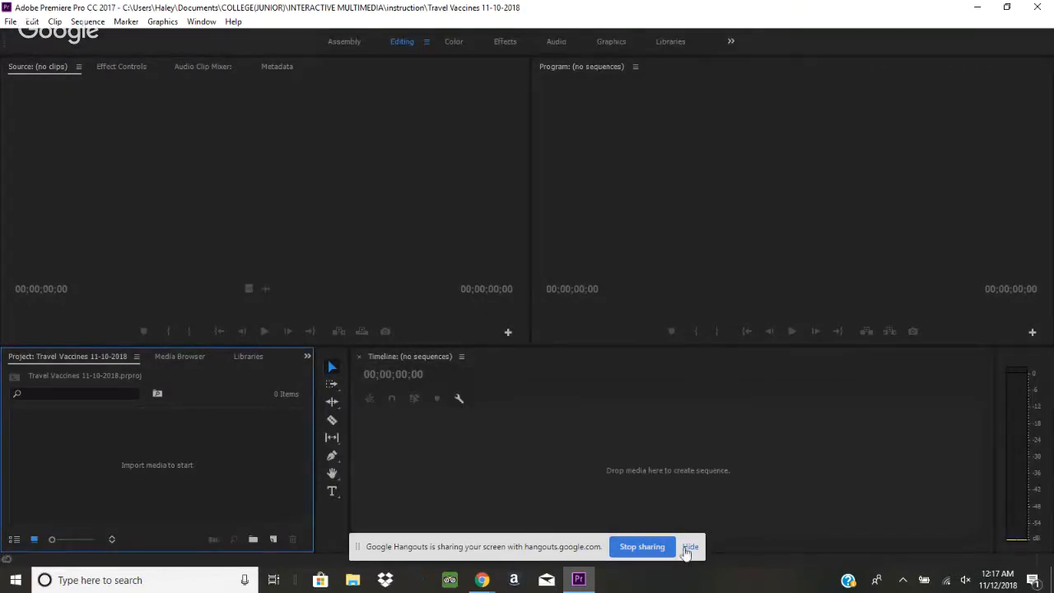
{"action": "left_click", "coordinate": [688, 547]}
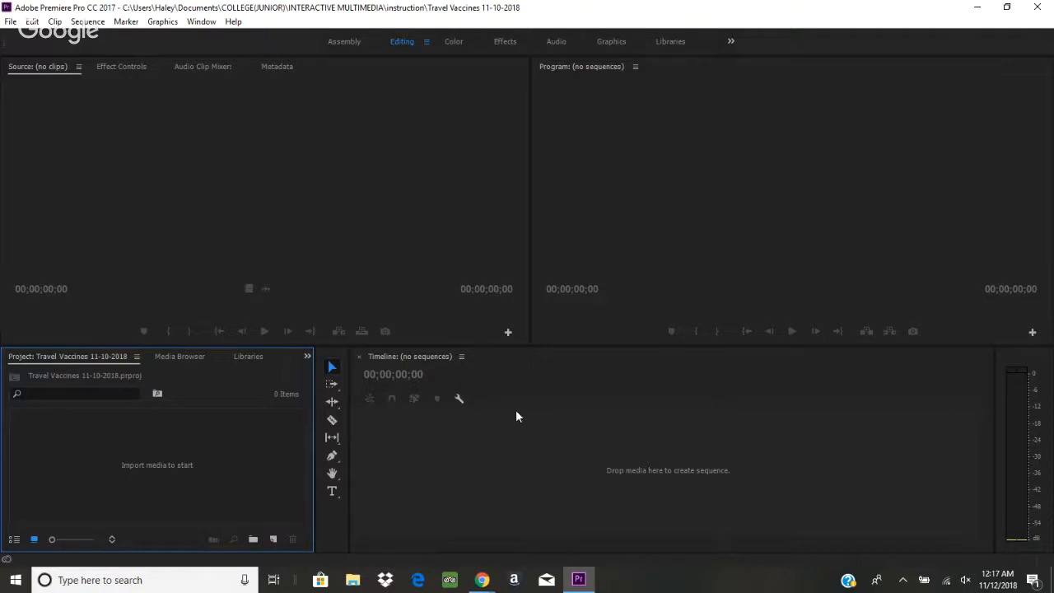
Step: Start a media import and browse from Documents through COLLEGE(JUNIOR) and WSRUTV NEWS to the TRAVEL VACCINES FOOTAGE folder
{"action": "left_click", "coordinate": [10, 22]}
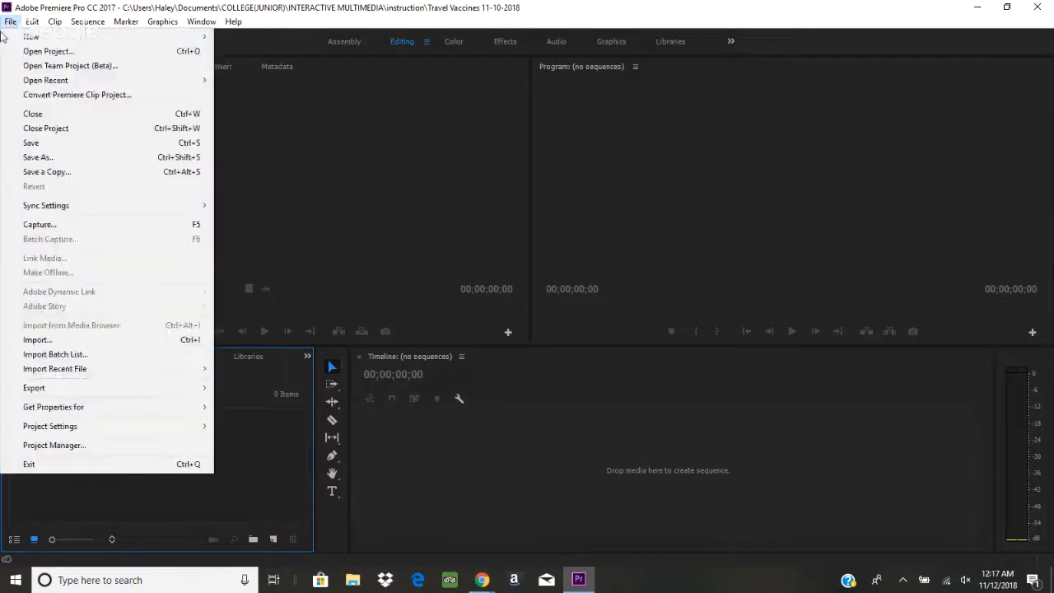
{"action": "left_click", "coordinate": [62, 341]}
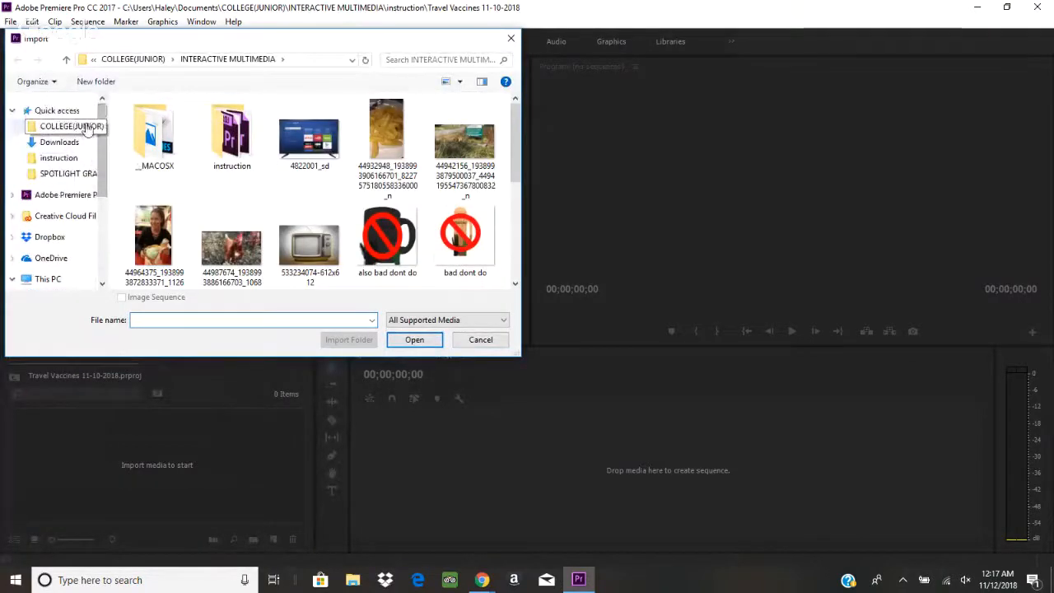
{"action": "left_click_drag", "start_coordinate": [101, 188], "coordinate": [101, 213]}
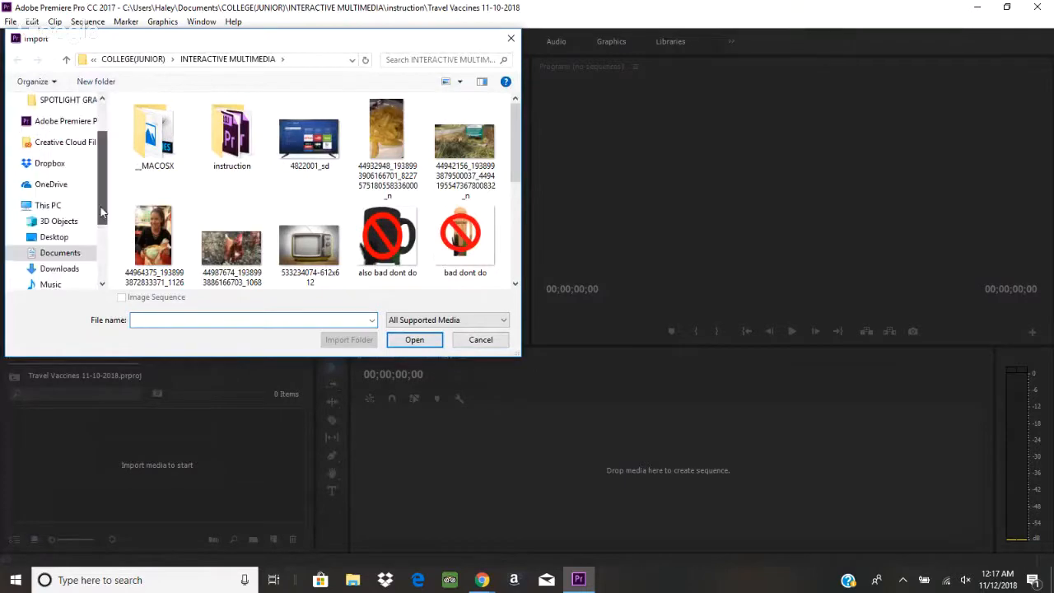
{"action": "left_click", "coordinate": [61, 256]}
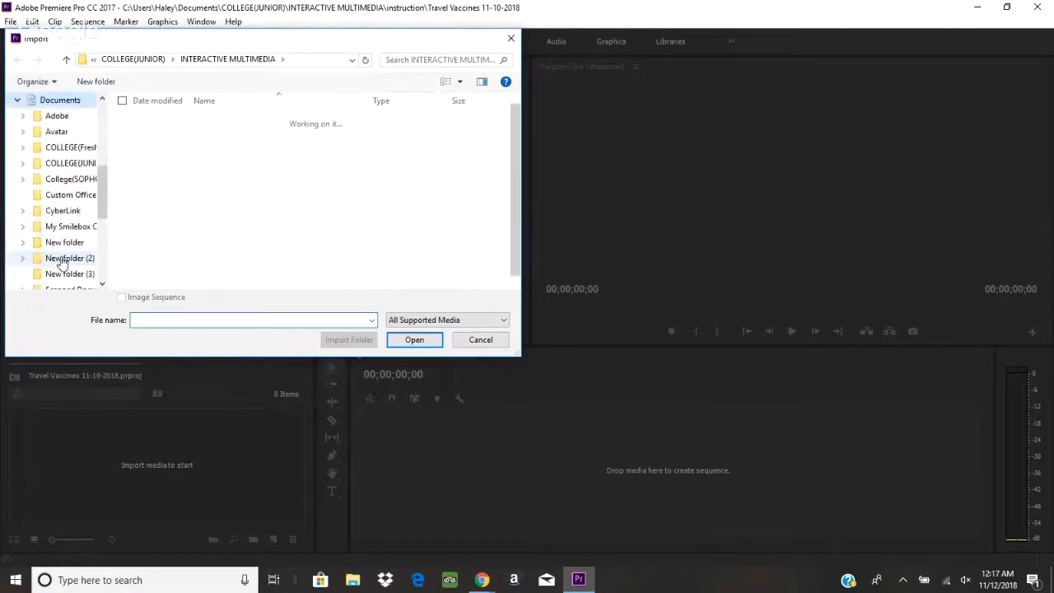
{"action": "left_click", "coordinate": [212, 162]}
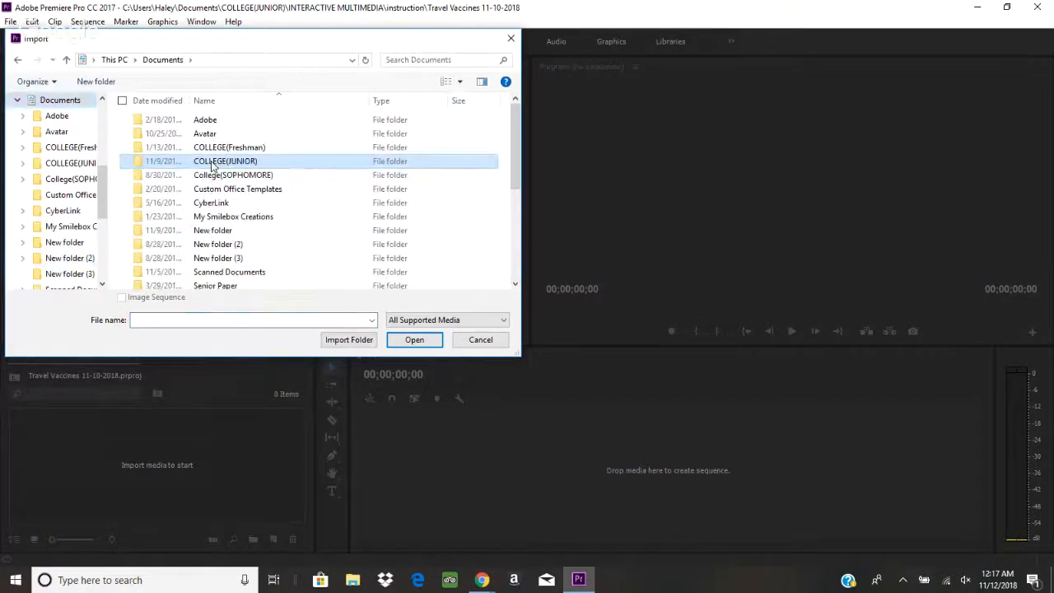
{"action": "double_click", "coordinate": [212, 163]}
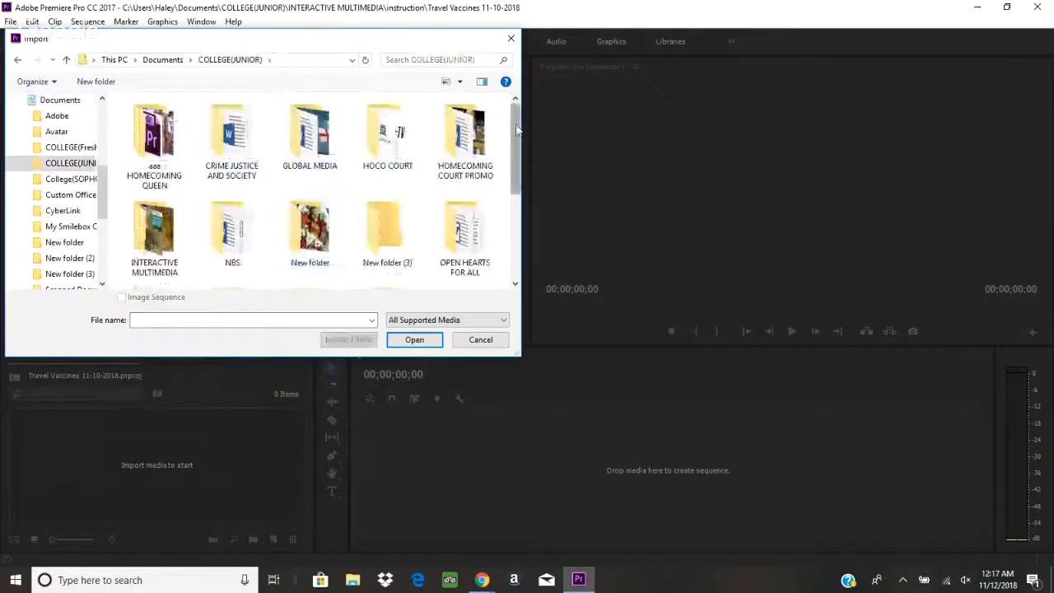
{"action": "left_click_drag", "start_coordinate": [517, 129], "coordinate": [516, 190]}
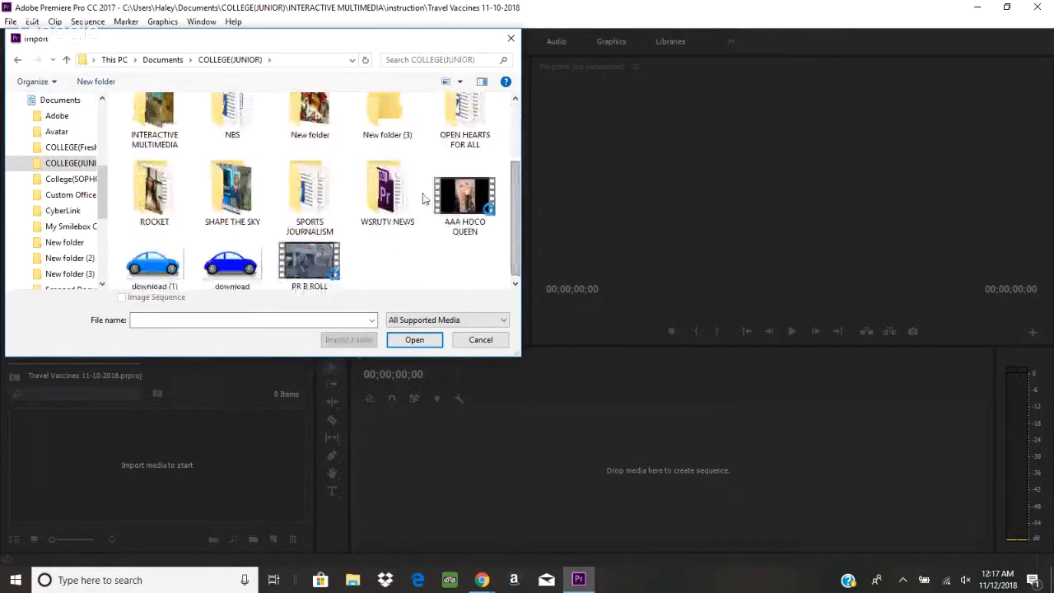
{"action": "double_click", "coordinate": [403, 197]}
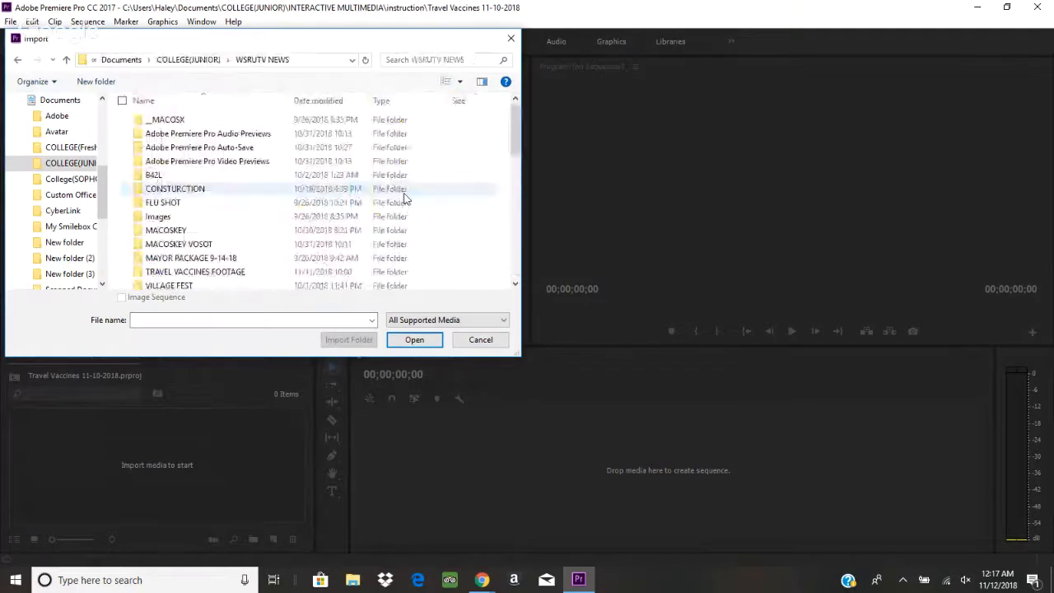
{"action": "double_click", "coordinate": [218, 279]}
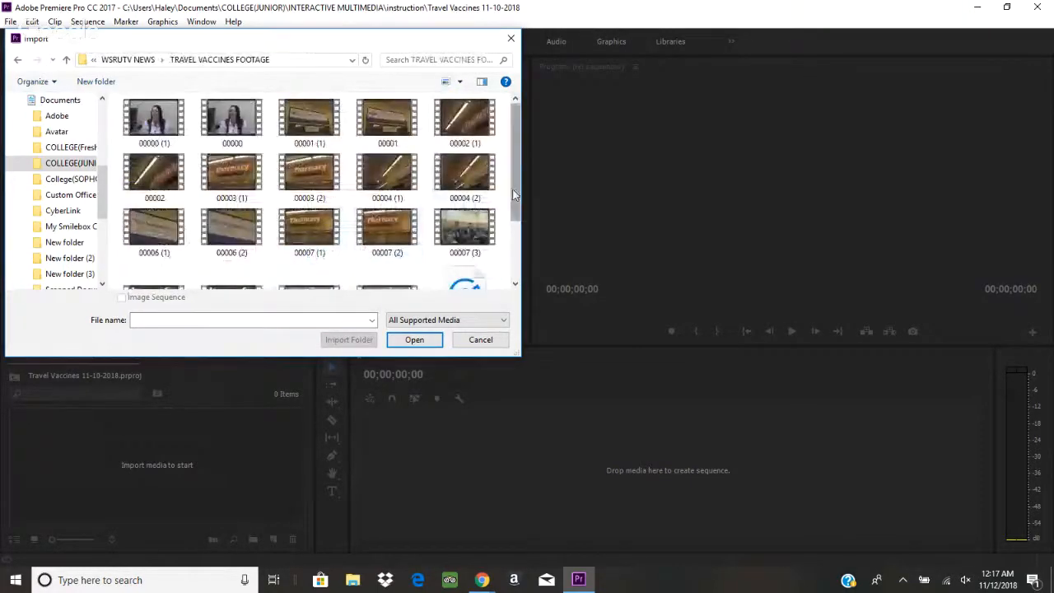
Step: Import every file in the footage folder, from clip 00000 (1) through voice-over VO 1 (2)
{"action": "scroll", "coordinate": [513, 194], "scroll_direction": "down", "scroll_amount": 1}
{"action": "scroll", "coordinate": [513, 194], "scroll_direction": "up", "scroll_amount": 1}
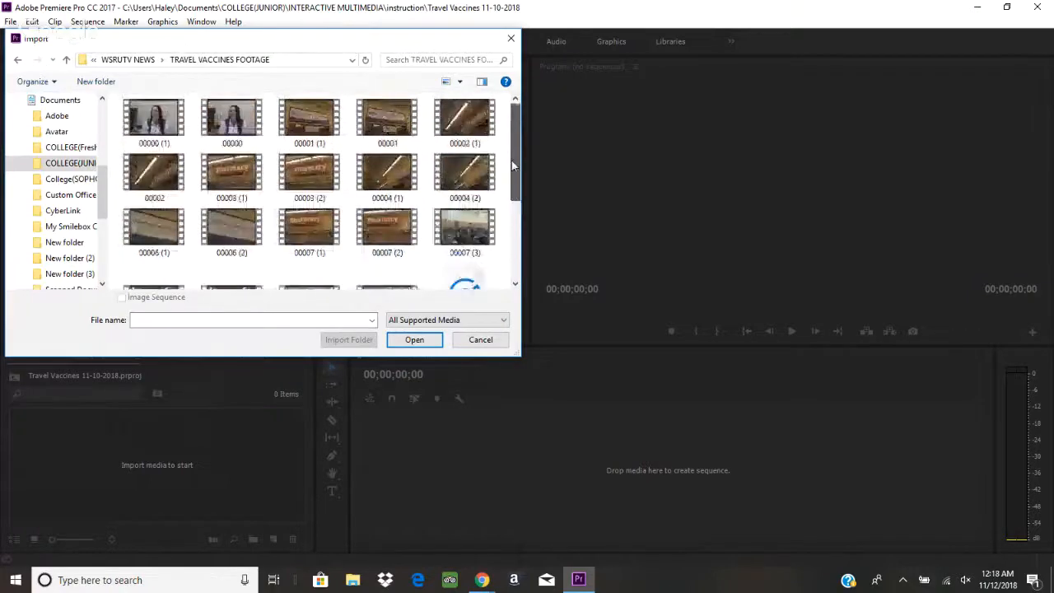
{"action": "left_click", "coordinate": [146, 124]}
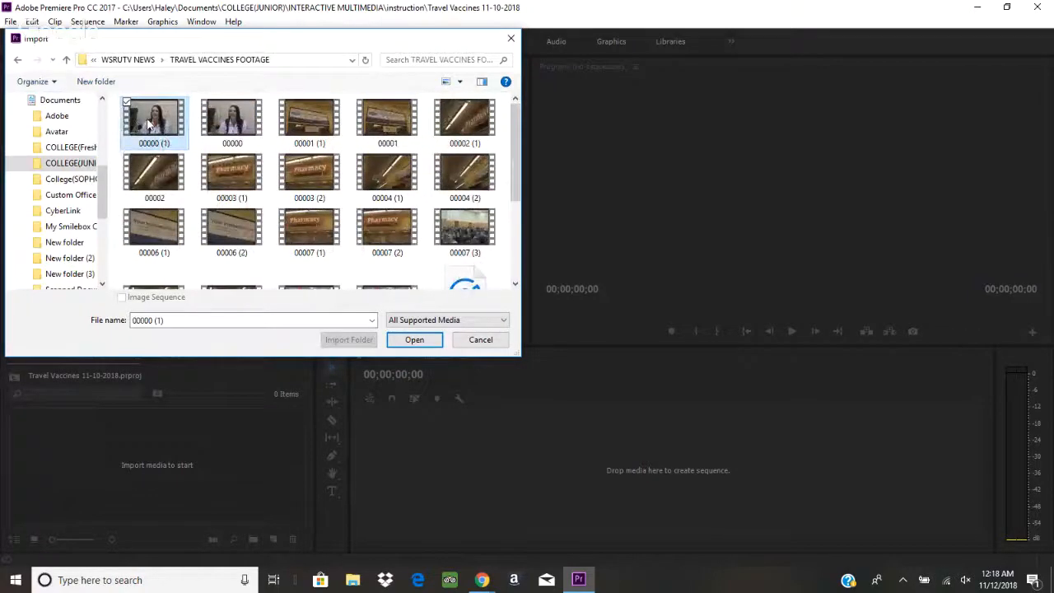
{"action": "left_click_drag", "start_coordinate": [517, 167], "coordinate": [519, 244]}
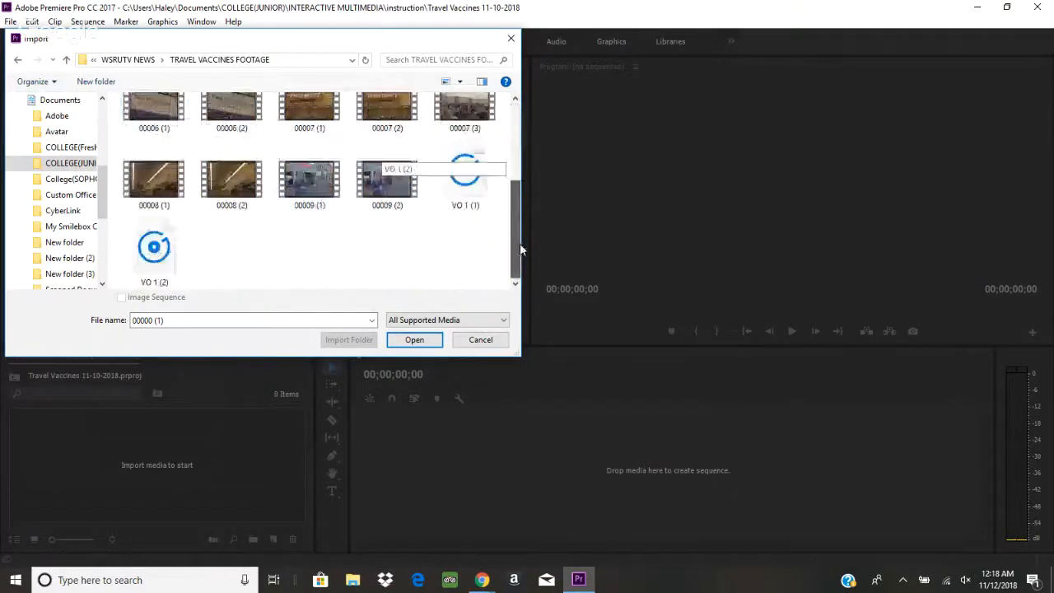
{"action": "left_click", "coordinate": [162, 240], "text": "shift"}
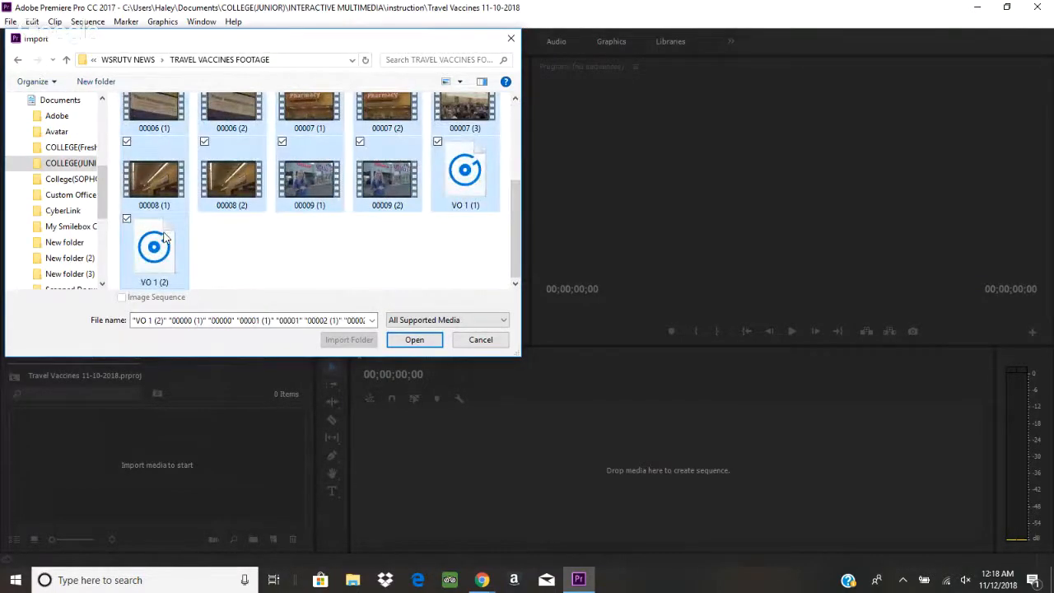
{"action": "left_click", "coordinate": [430, 344]}
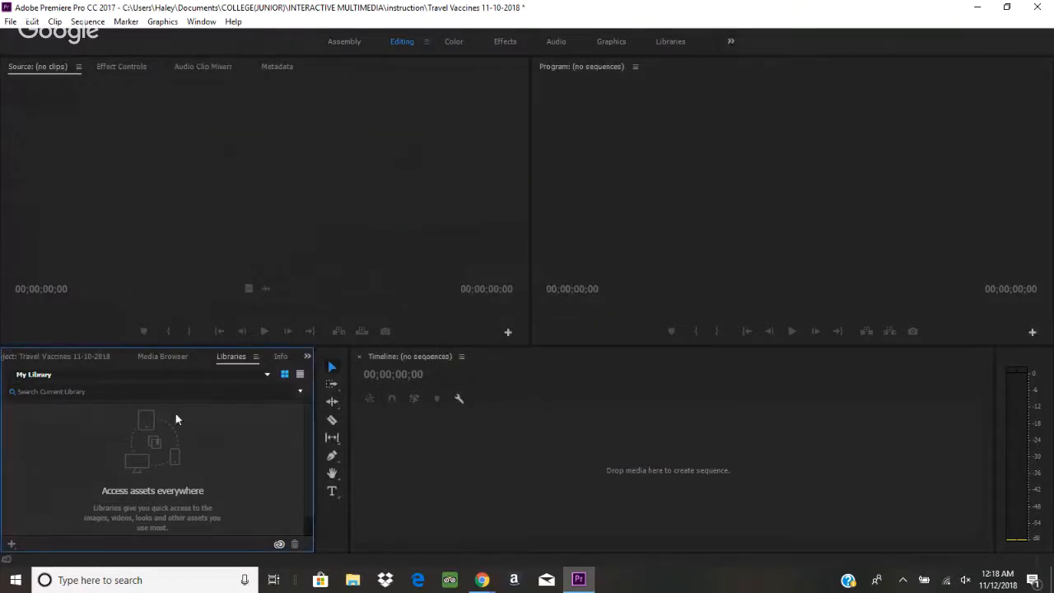
Step: Show the imported media in the project bin and load the interview clip 00000.MTS into the Source monitor
{"action": "left_click", "coordinate": [67, 356]}
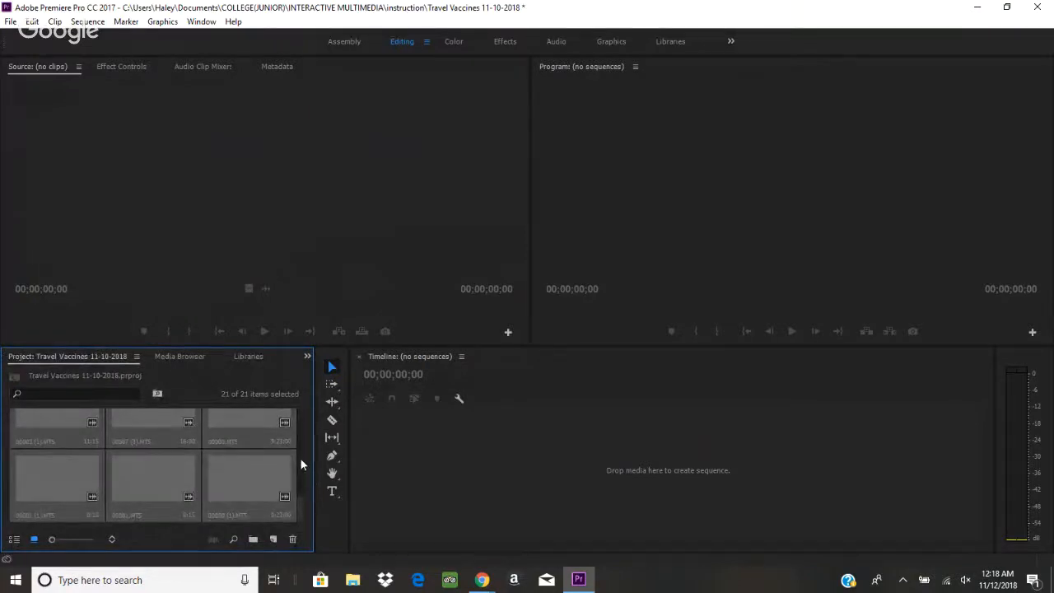
{"action": "scroll", "coordinate": [301, 459], "scroll_direction": "down", "scroll_amount": 1}
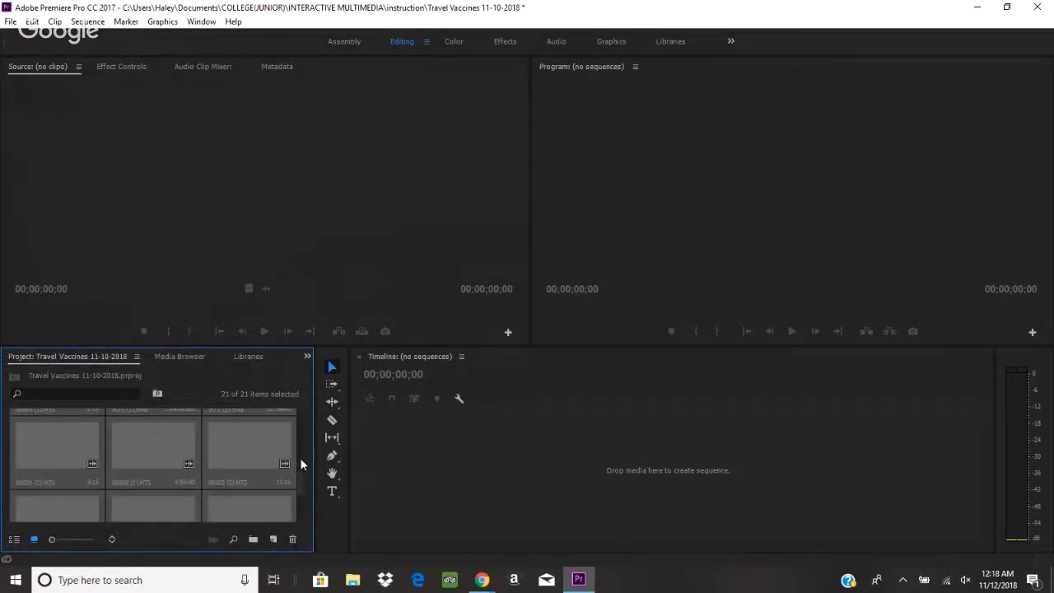
{"action": "left_click", "coordinate": [303, 509]}
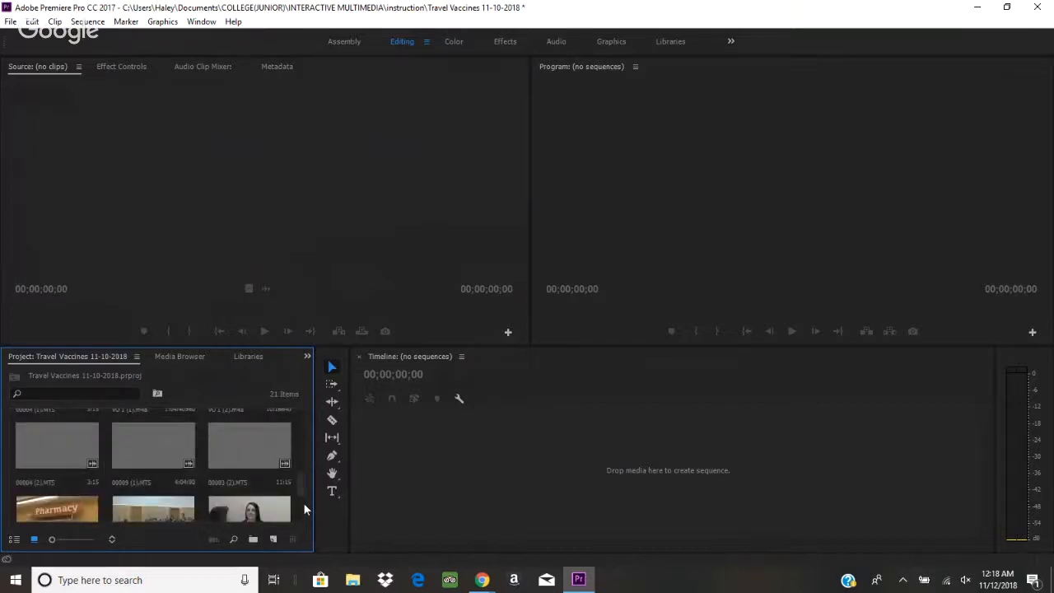
{"action": "mouse_move", "coordinate": [302, 493]}
{"action": "left_mouse_down"}
{"action": "mouse_move", "coordinate": [300, 426]}
{"action": "mouse_move", "coordinate": [303, 488]}
{"action": "left_mouse_up"}
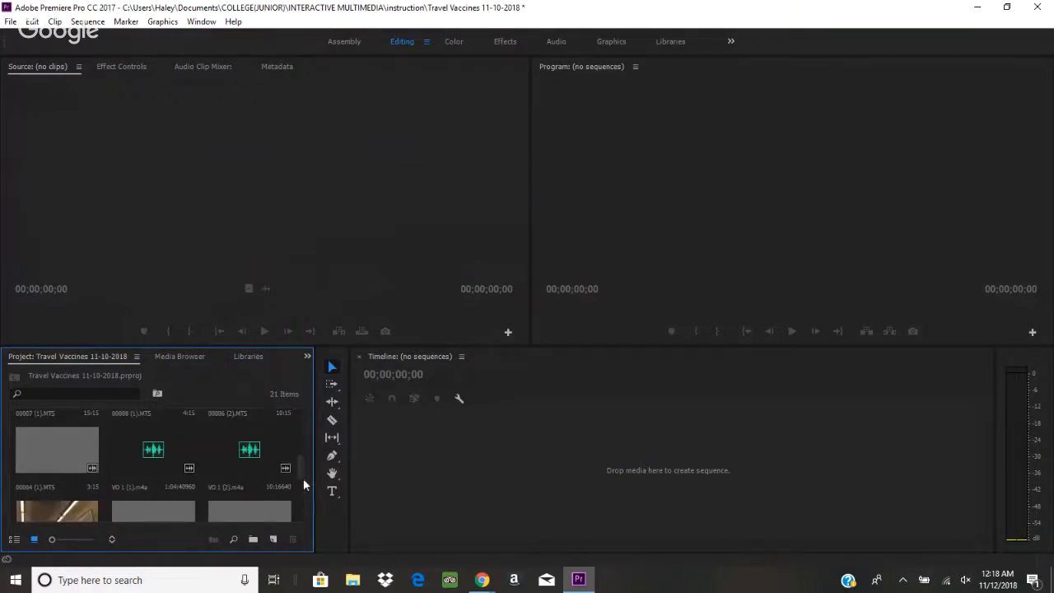
{"action": "left_click_drag", "start_coordinate": [300, 463], "coordinate": [300, 499]}
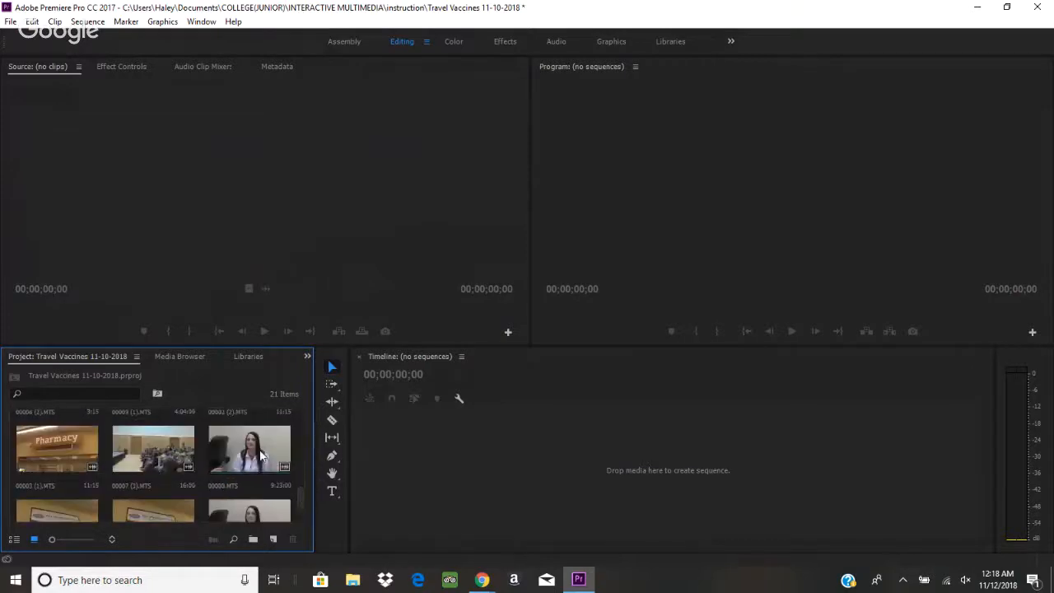
{"action": "double_click", "coordinate": [263, 455]}
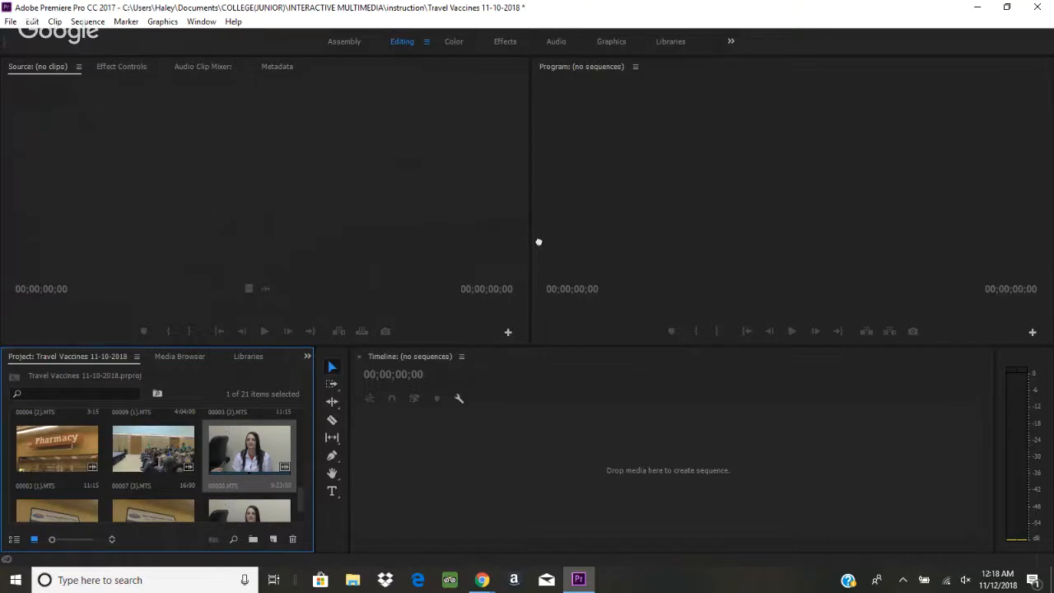
Step: Turn the computer's sound on and preview different parts of the interview clip to find the start of a usable sound bite
{"action": "key", "text": "XF86AudioMute"}
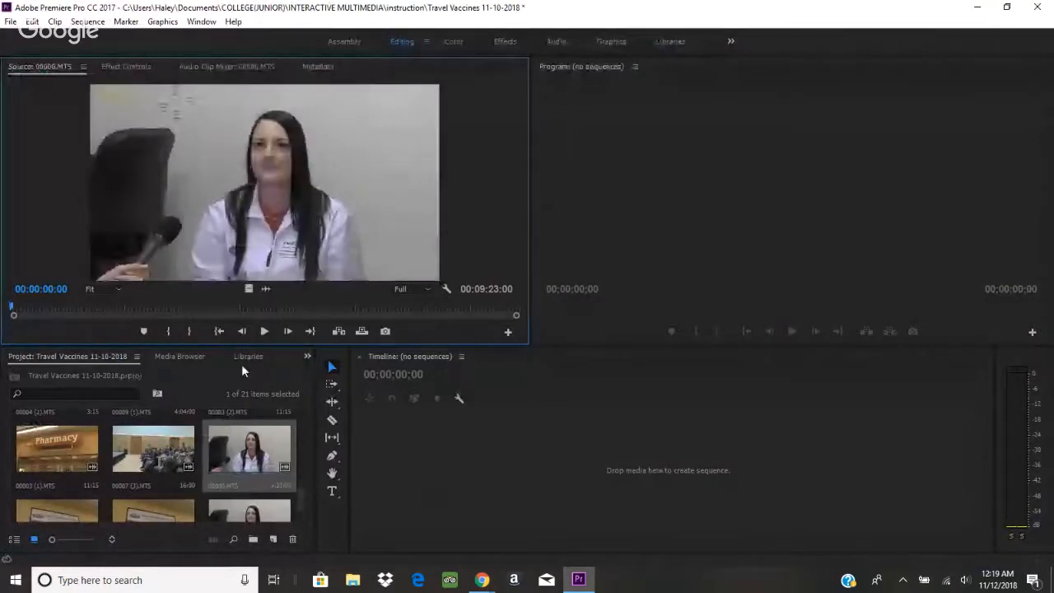
{"action": "left_click", "coordinate": [263, 331]}
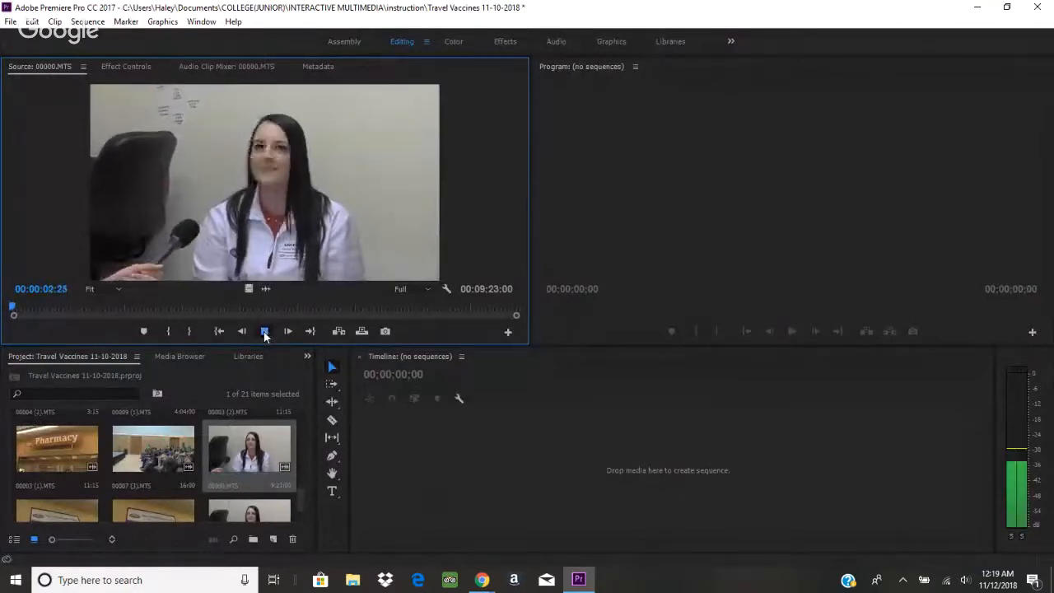
{"action": "left_click", "coordinate": [263, 331]}
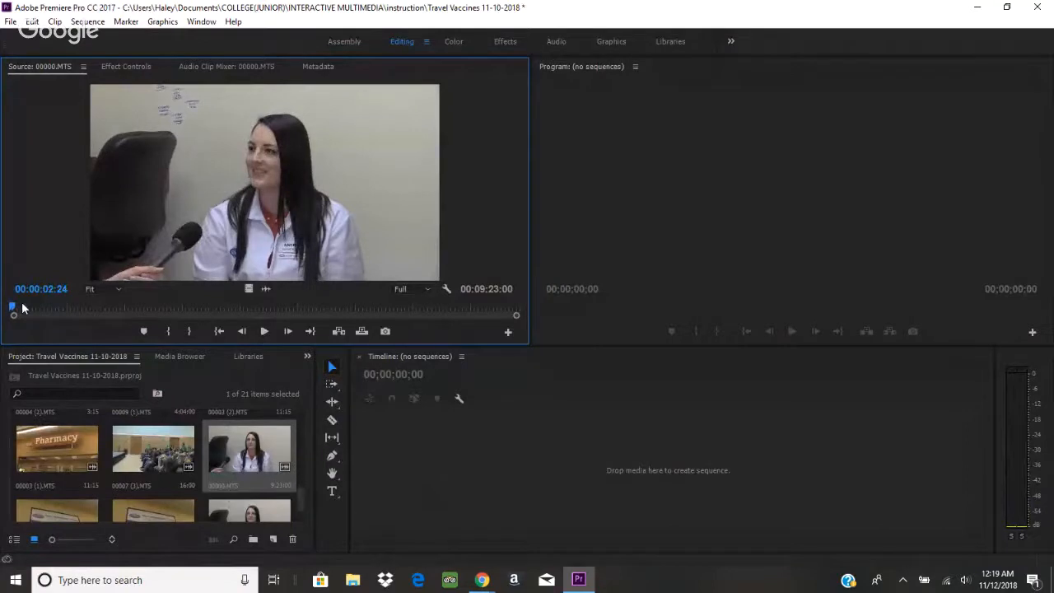
{"action": "left_click_drag", "start_coordinate": [23, 308], "coordinate": [245, 306]}
{"action": "left_click", "coordinate": [264, 331]}
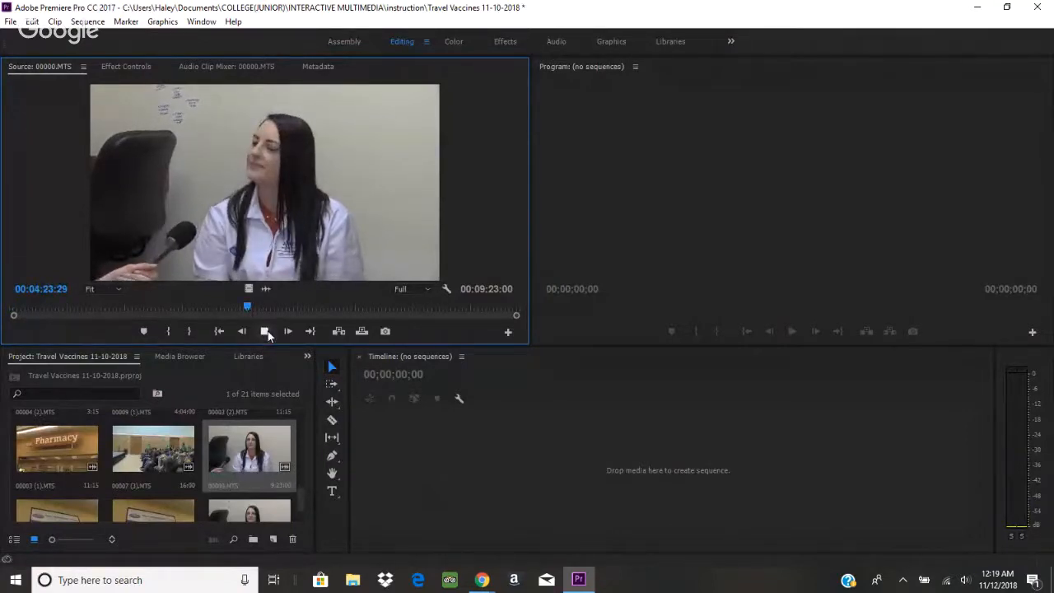
{"action": "left_click", "coordinate": [268, 334]}
{"action": "left_click_drag", "start_coordinate": [261, 306], "coordinate": [300, 308]}
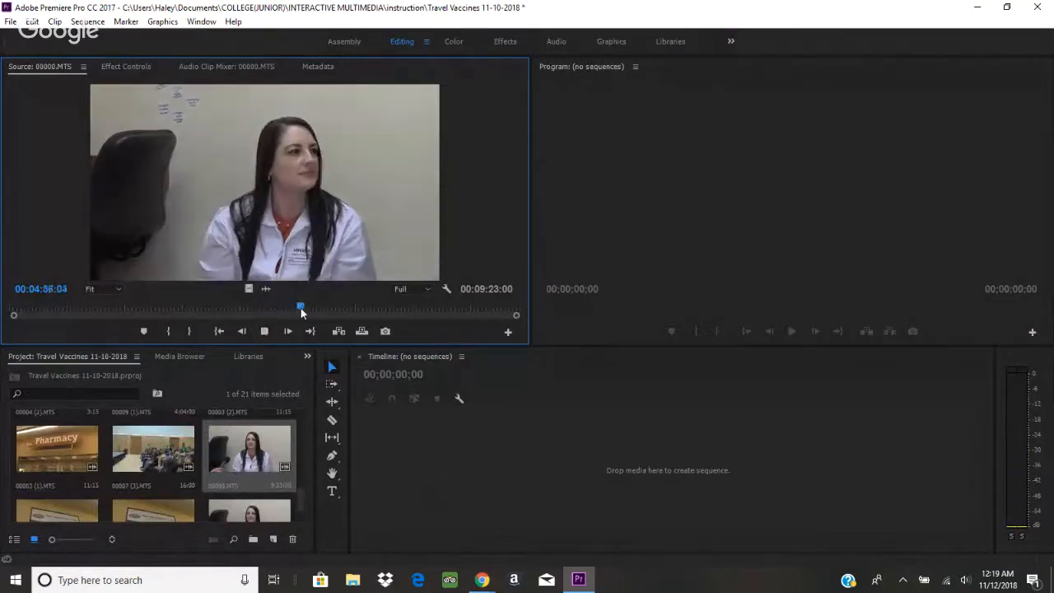
{"action": "left_click", "coordinate": [265, 328]}
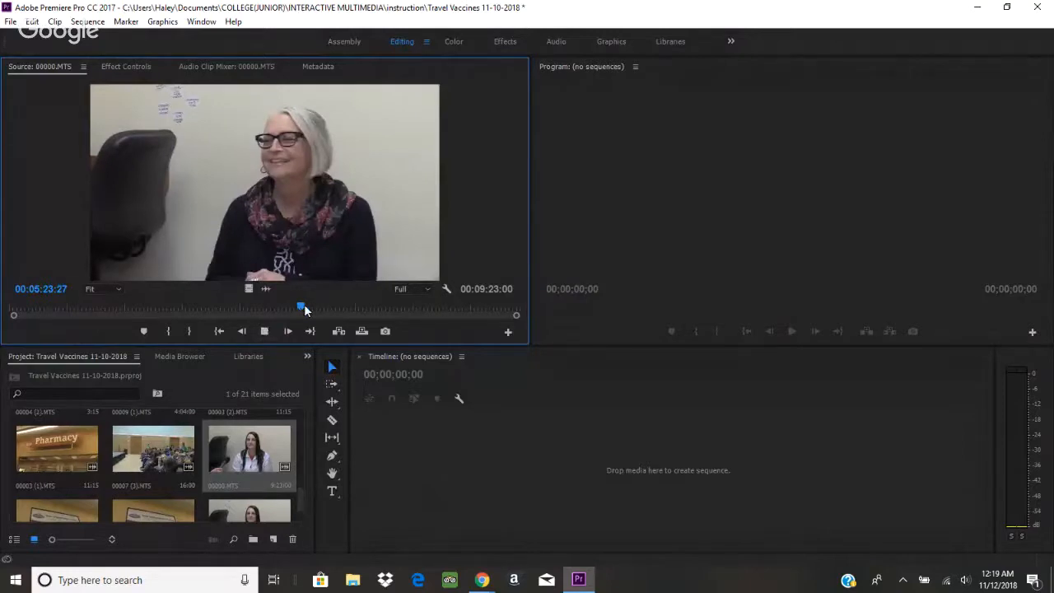
{"action": "left_click", "coordinate": [264, 331]}
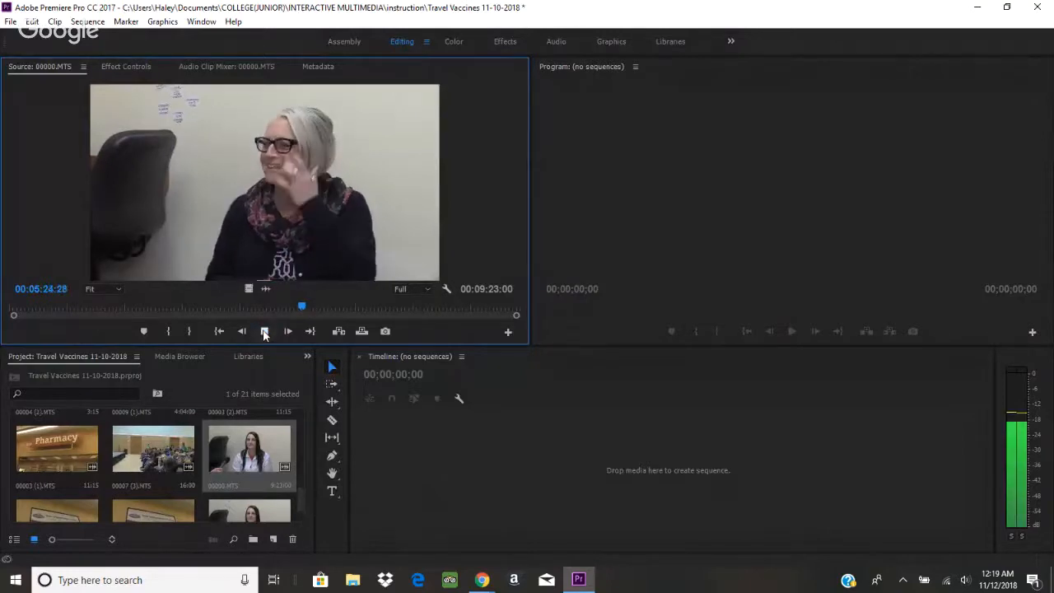
{"action": "left_click", "coordinate": [264, 331]}
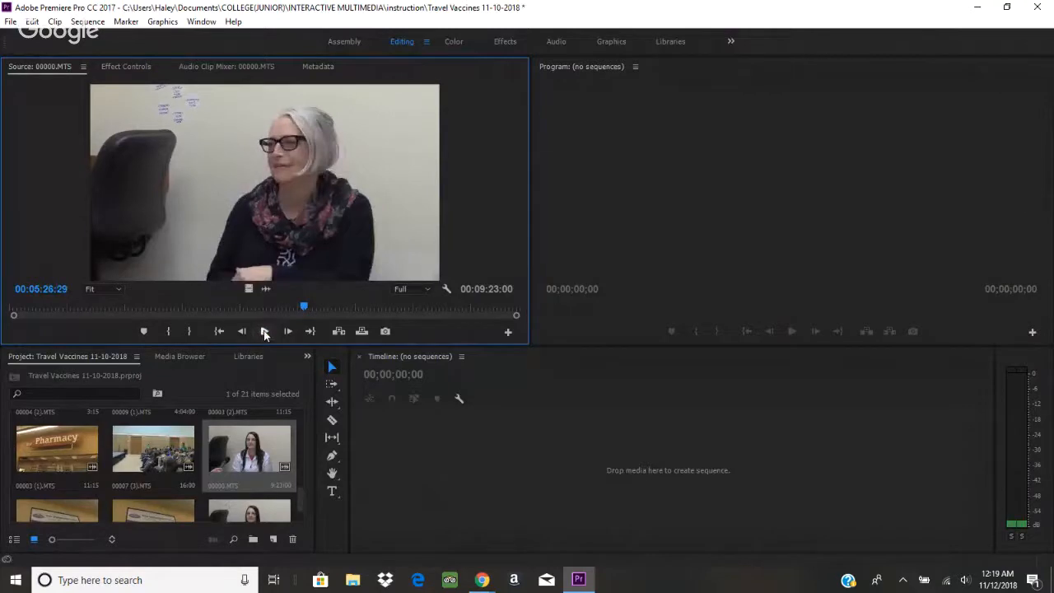
Step: Mark an In point in the interview clip just before the six-minute mark
{"action": "left_click_drag", "start_coordinate": [303, 306], "coordinate": [332, 305]}
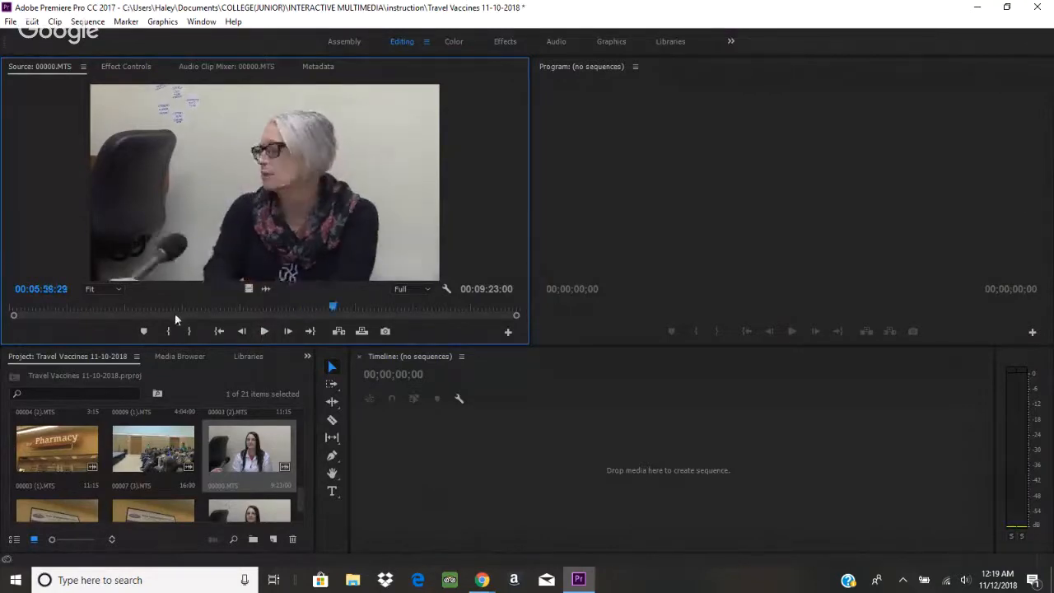
{"action": "left_click", "coordinate": [170, 330]}
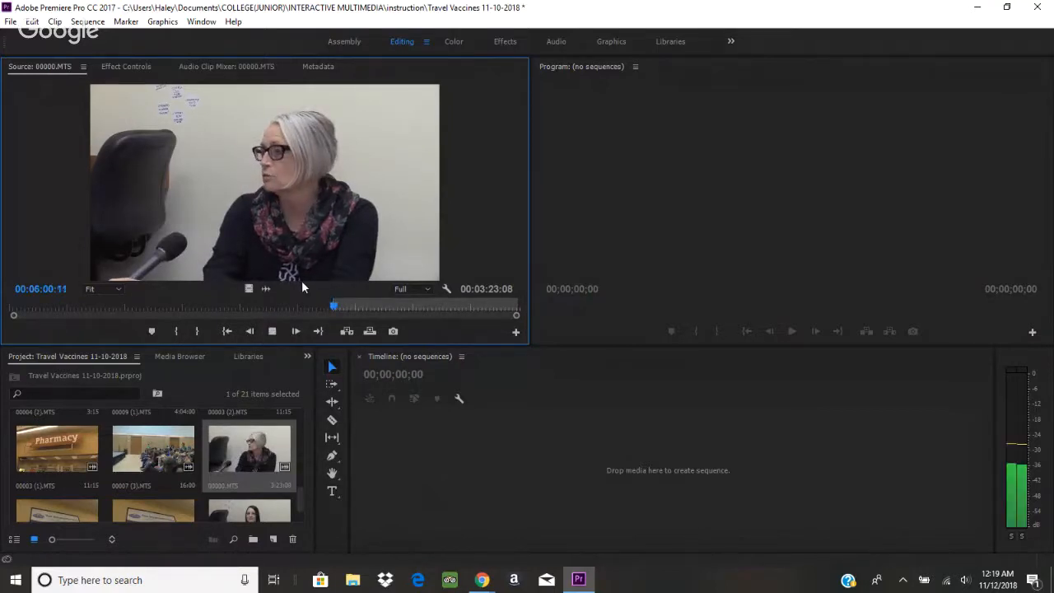
Step: Mark an Out point in the interview clip at 00:06:22:22 and create a sequence from the marked section
{"action": "key", "text": "j"}
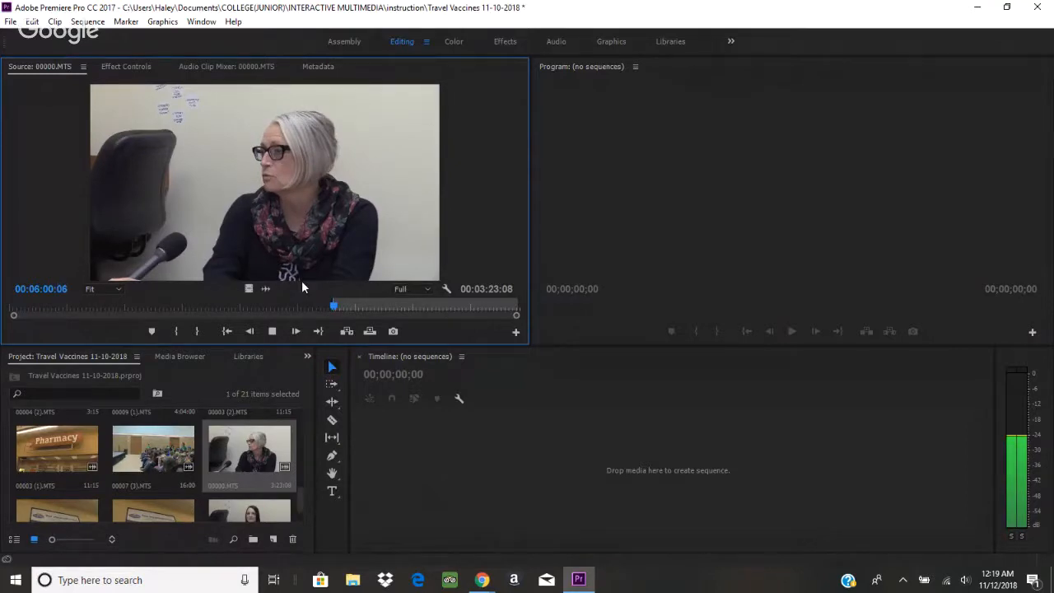
{"action": "key", "text": "space"}
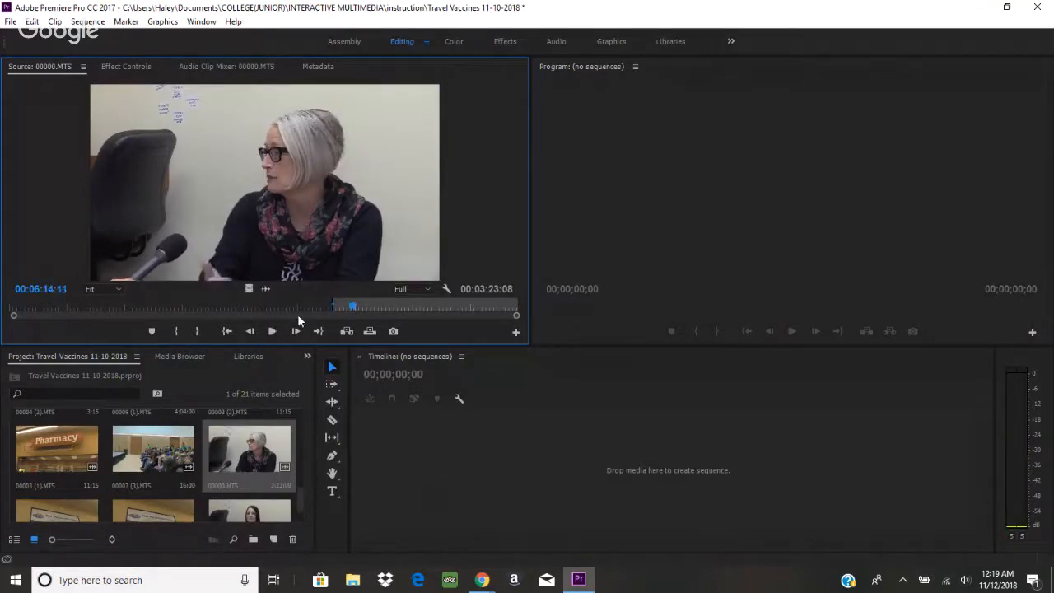
{"action": "left_click", "coordinate": [272, 331]}
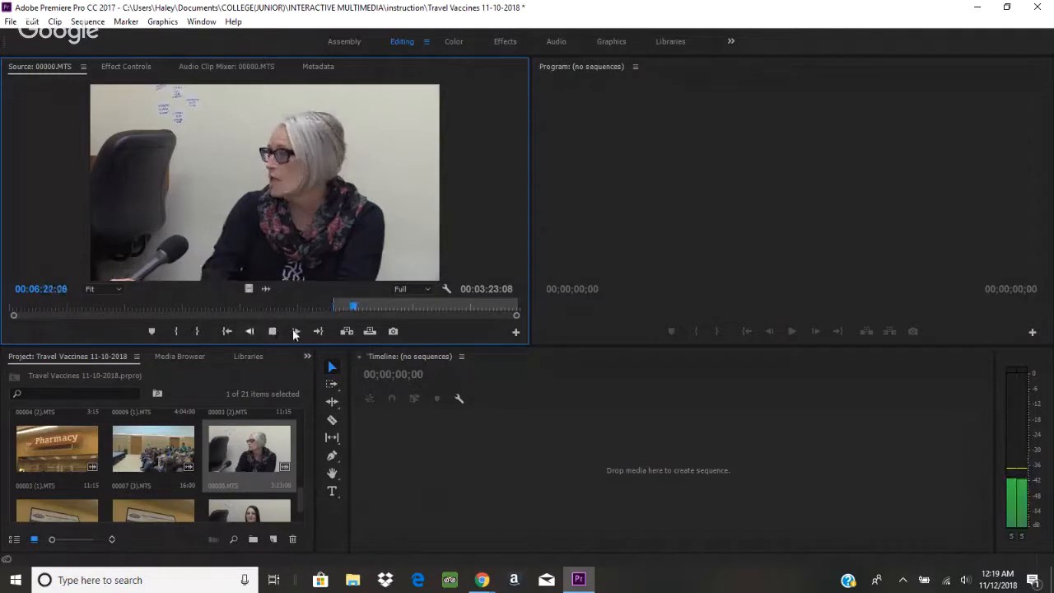
{"action": "left_click", "coordinate": [271, 331]}
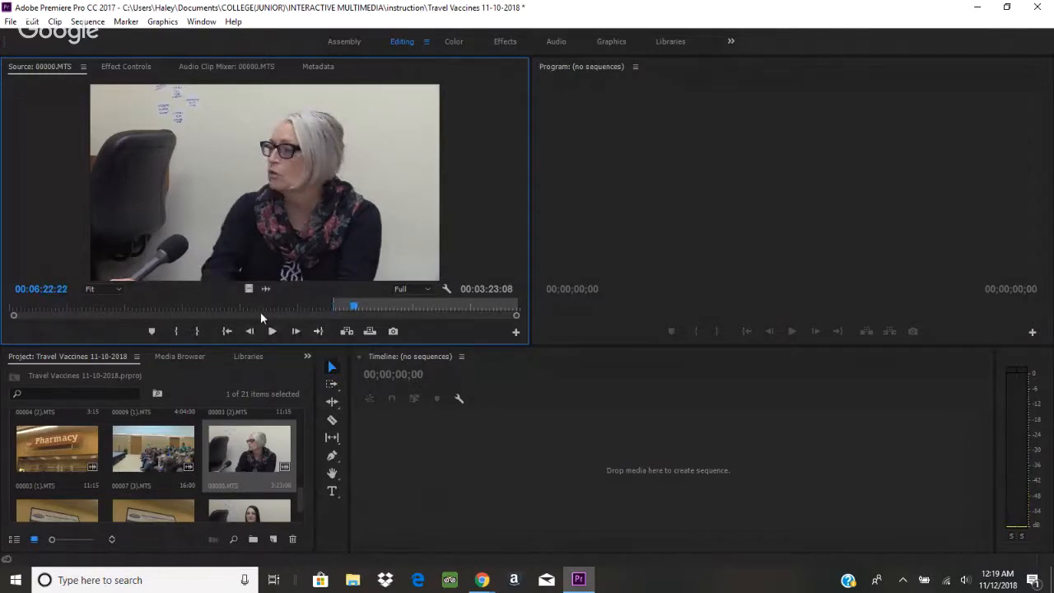
{"action": "left_click", "coordinate": [197, 331]}
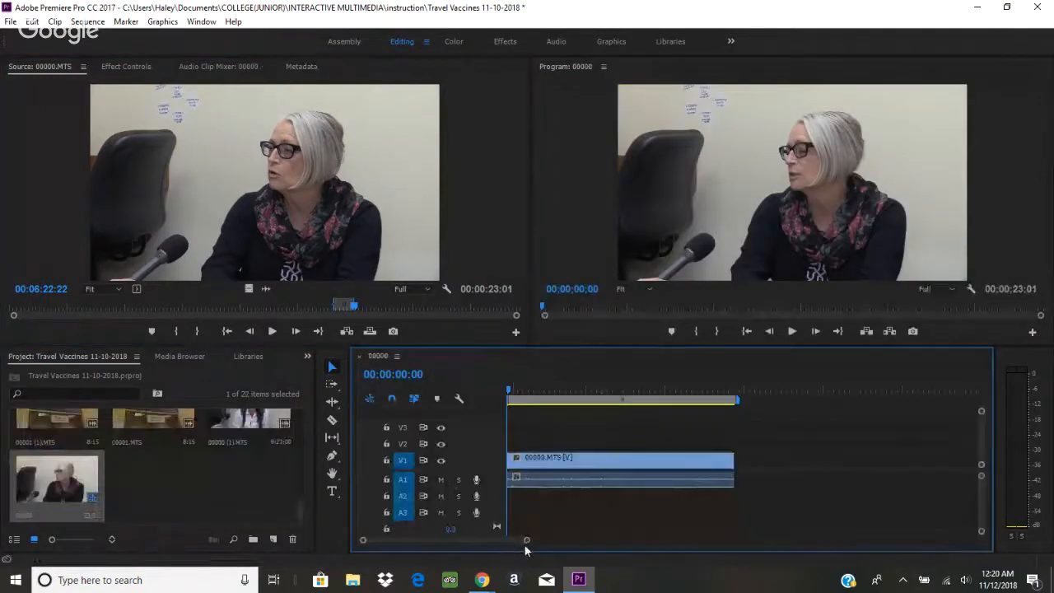
Step: Move the interview clip about 19 seconds later on the timeline, leaving space at the start of the sequence
{"action": "left_click_drag", "start_coordinate": [527, 543], "coordinate": [638, 559]}
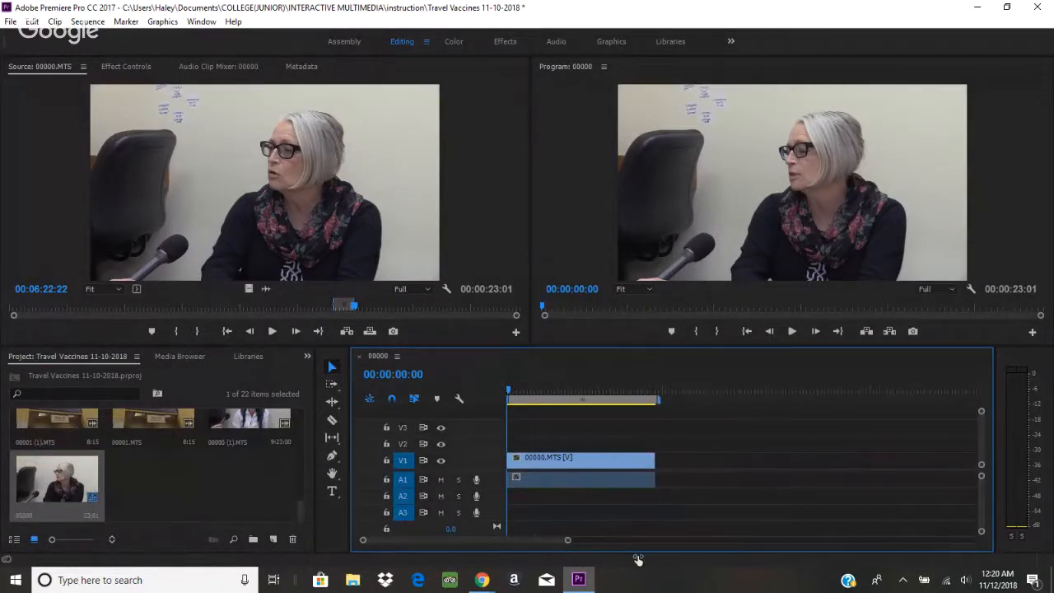
{"action": "left_click", "coordinate": [542, 471]}
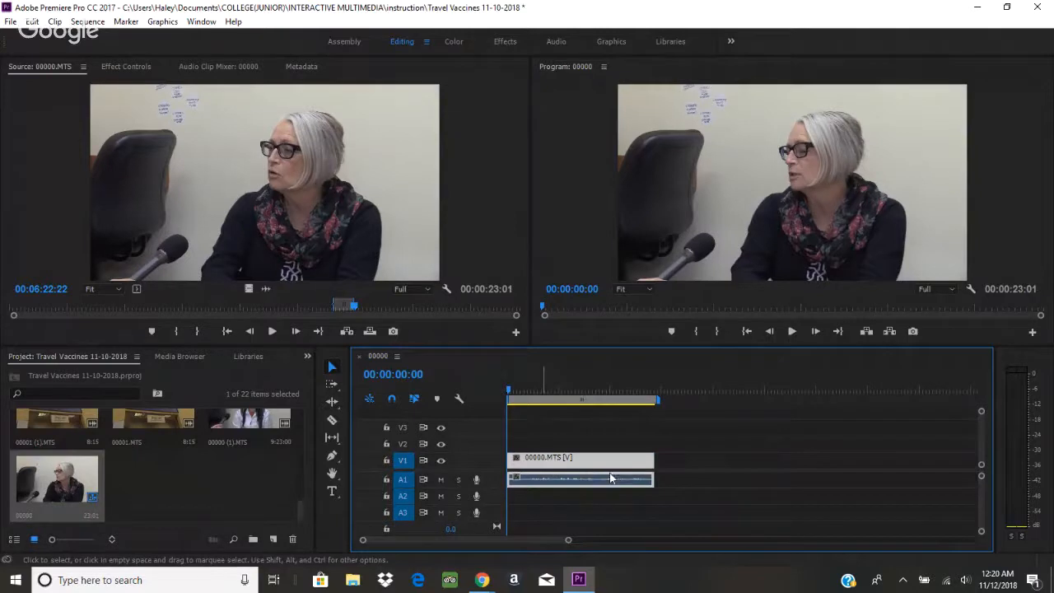
{"action": "left_click_drag", "start_coordinate": [612, 477], "coordinate": [670, 481]}
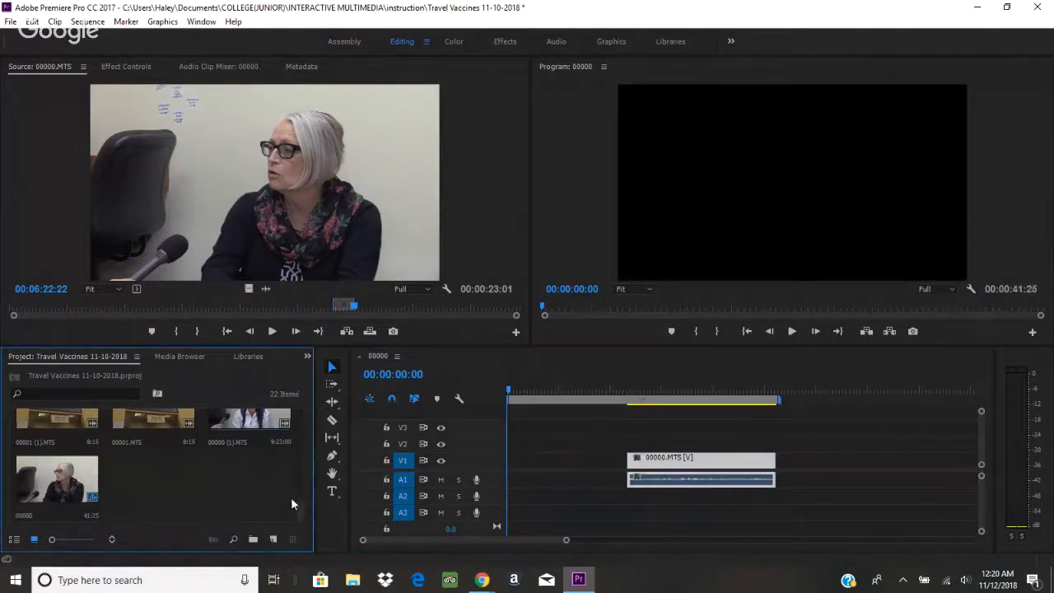
Step: Load the reporter stand-up clip 00009 (1).MTS into the Source monitor and mark an In point at 00:03:08:16
{"action": "left_click_drag", "start_coordinate": [301, 503], "coordinate": [301, 463]}
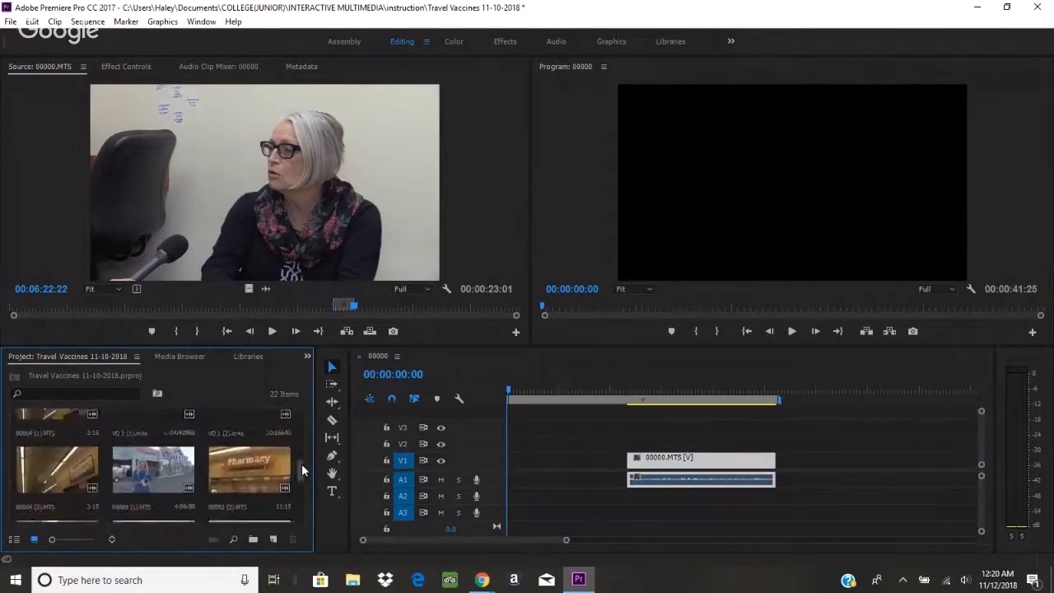
{"action": "left_click", "coordinate": [156, 472]}
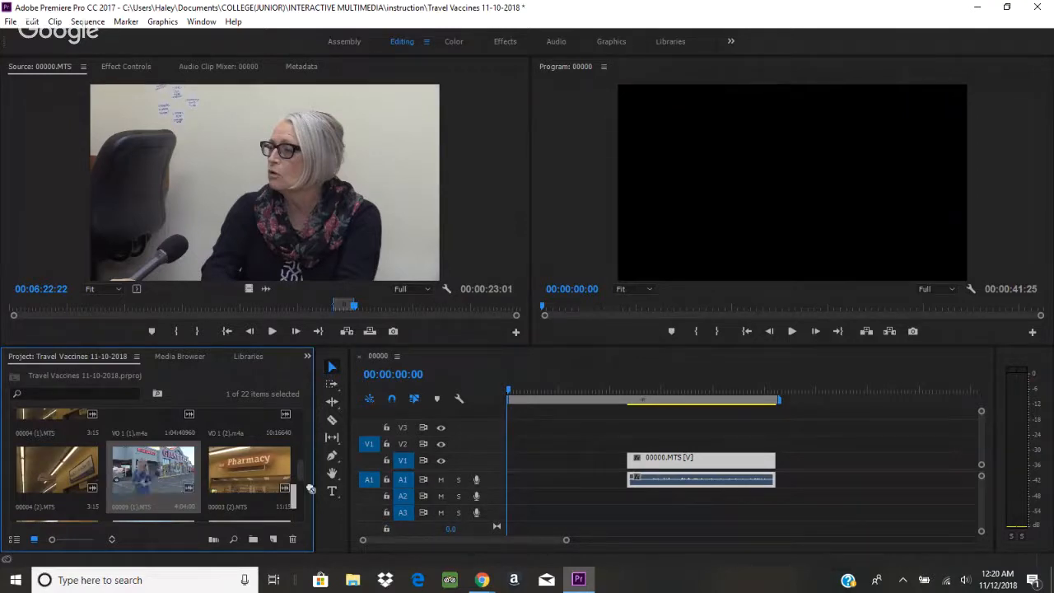
{"action": "left_click_drag", "start_coordinate": [124, 484], "coordinate": [238, 192]}
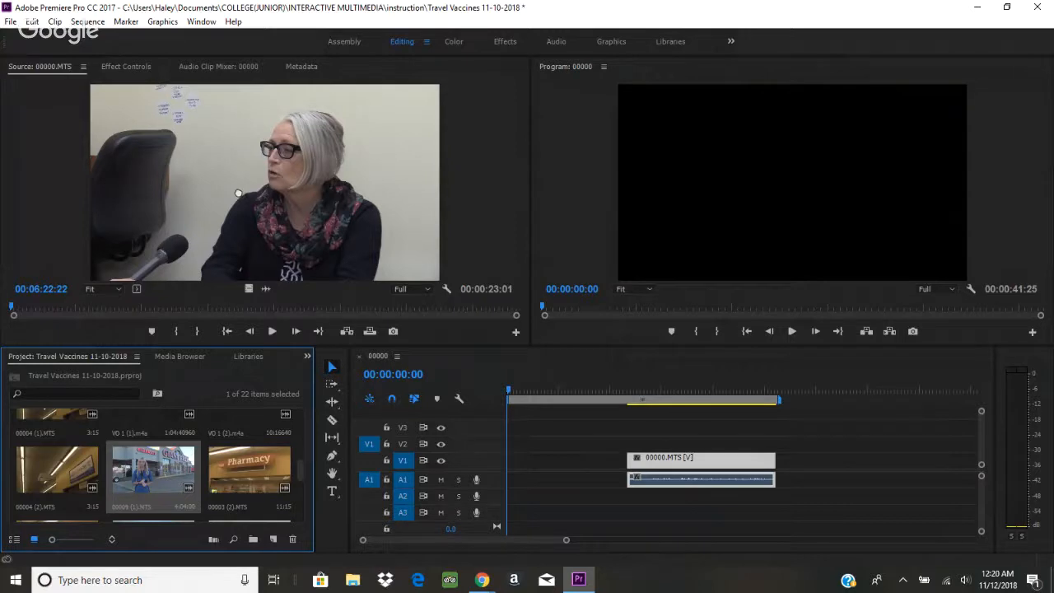
{"action": "left_click", "coordinate": [265, 331]}
{"action": "left_click", "coordinate": [265, 332]}
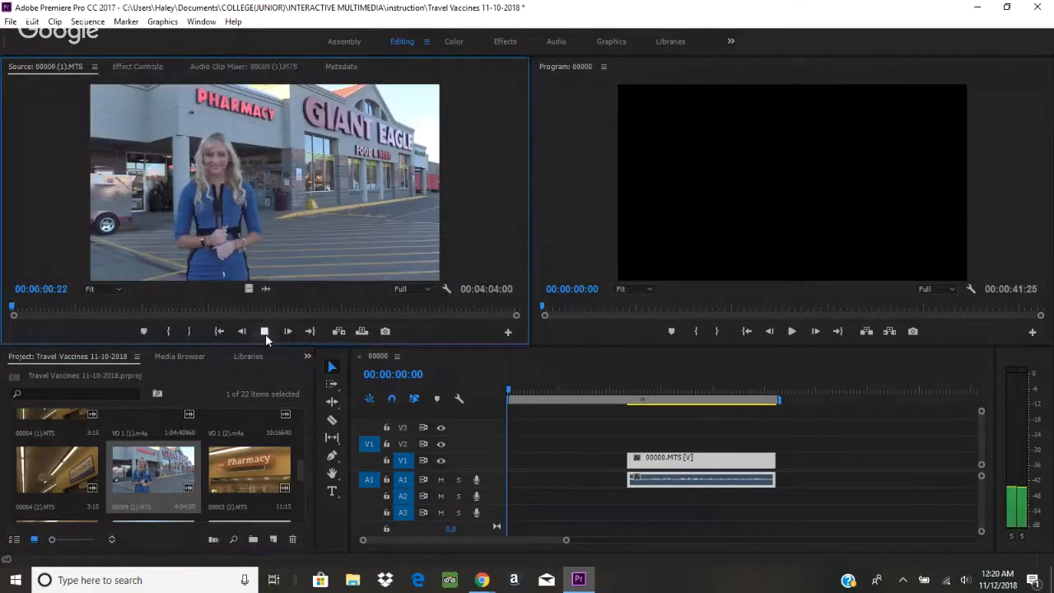
{"action": "left_click_drag", "start_coordinate": [204, 308], "coordinate": [403, 337]}
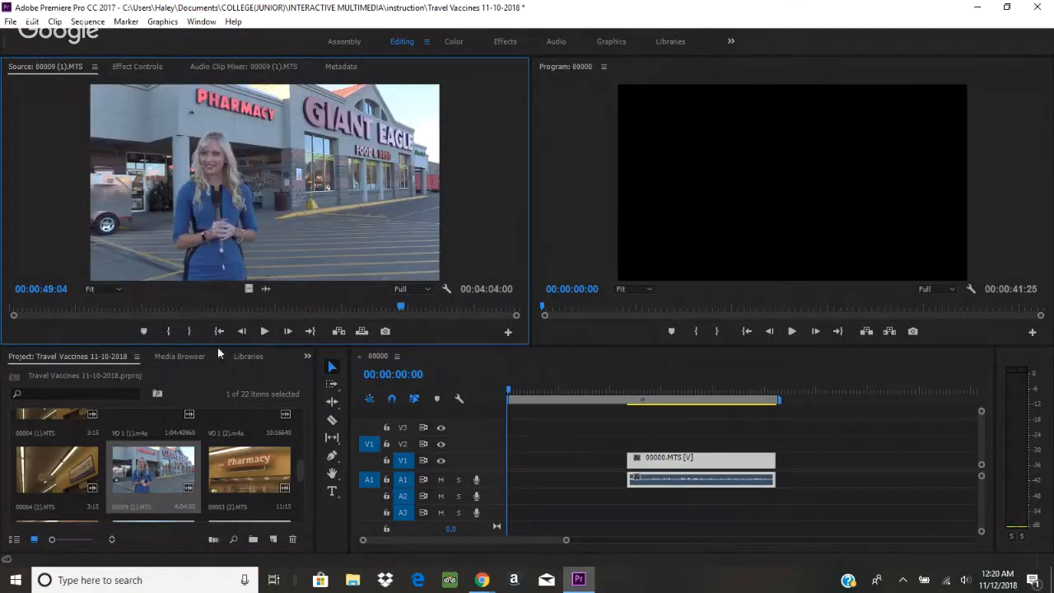
{"action": "left_click", "coordinate": [168, 331]}
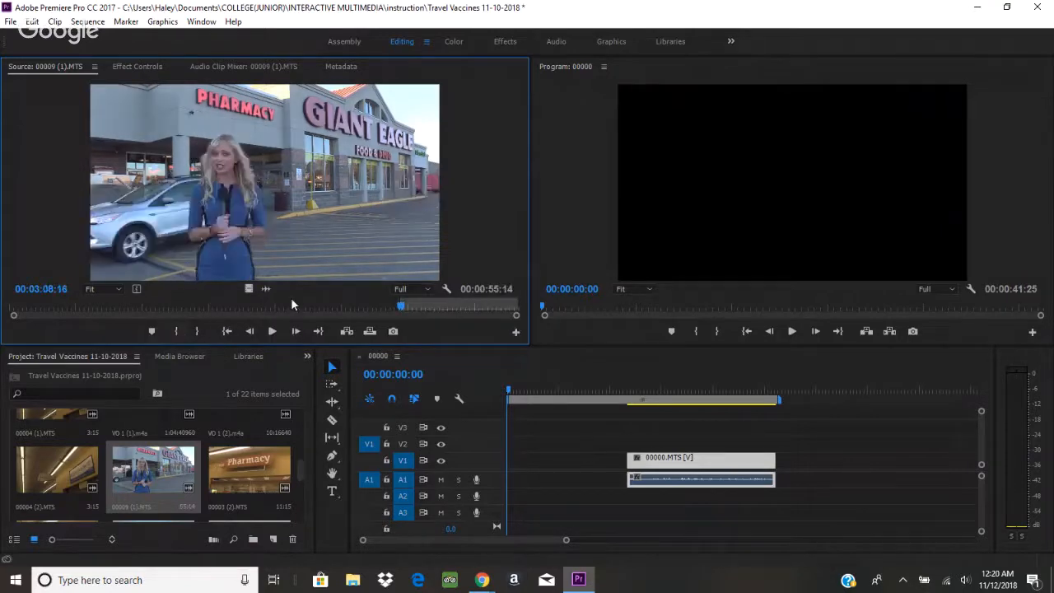
Step: Place the marked stand-up section at the sequence start on V1 and A1, with the interview clip directly behind it
{"action": "left_click_drag", "start_coordinate": [287, 231], "coordinate": [516, 504]}
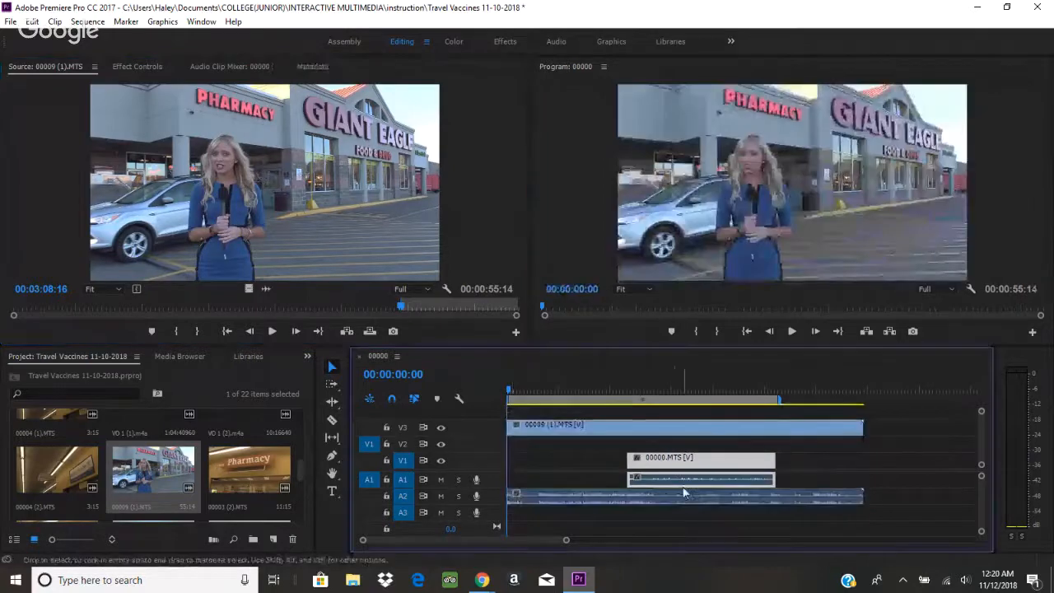
{"action": "left_click_drag", "start_coordinate": [674, 468], "coordinate": [920, 486]}
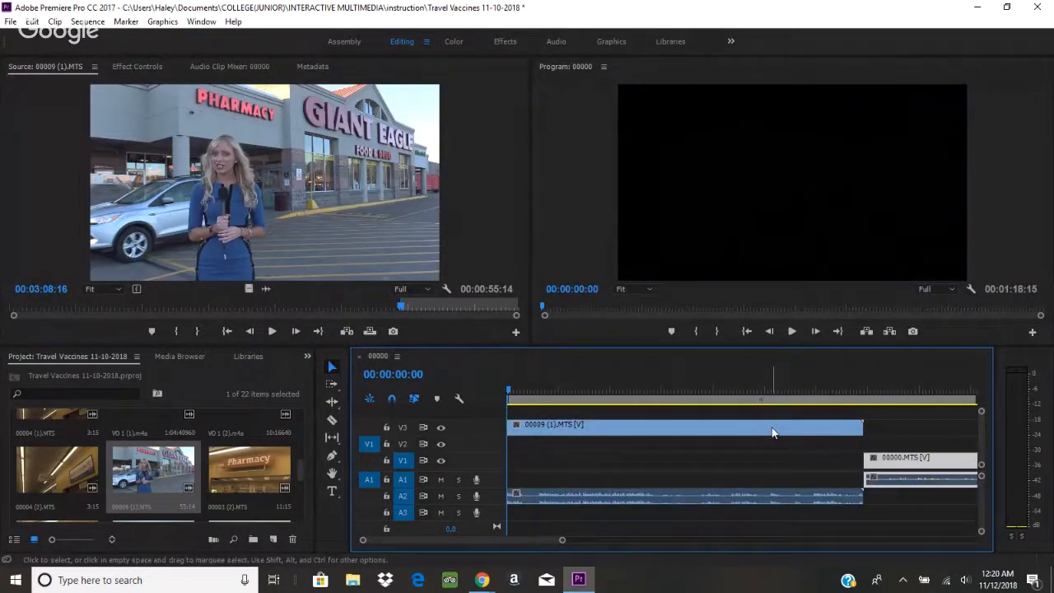
{"action": "left_click_drag", "start_coordinate": [772, 433], "coordinate": [764, 482]}
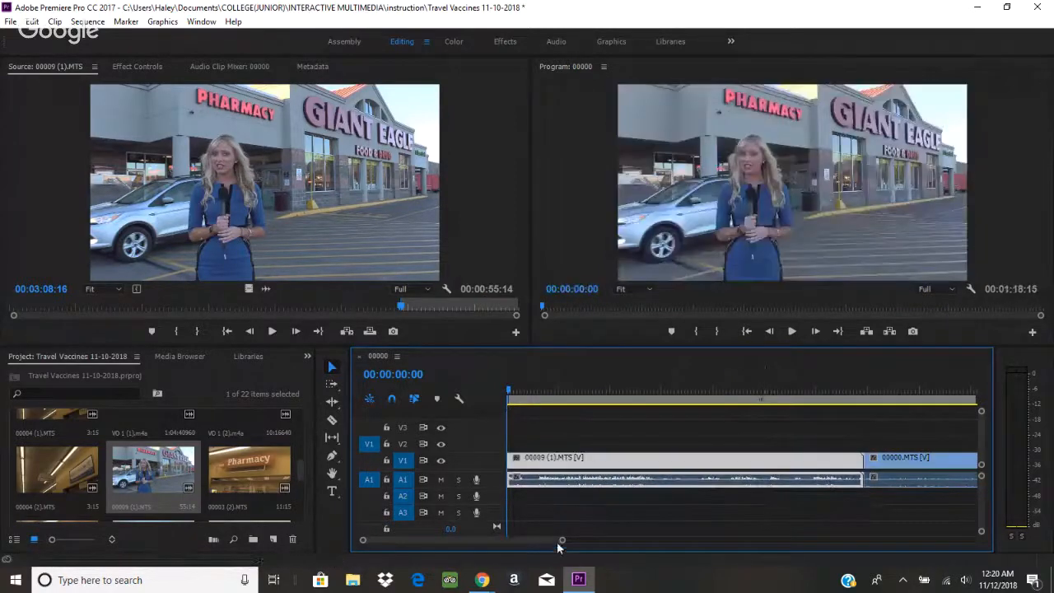
Step: Move the interview clip about 35 seconds later to leave a gap after the stand-up clip
{"action": "left_click_drag", "start_coordinate": [563, 541], "coordinate": [669, 550]}
{"action": "left_click_drag", "start_coordinate": [590, 542], "coordinate": [596, 543]}
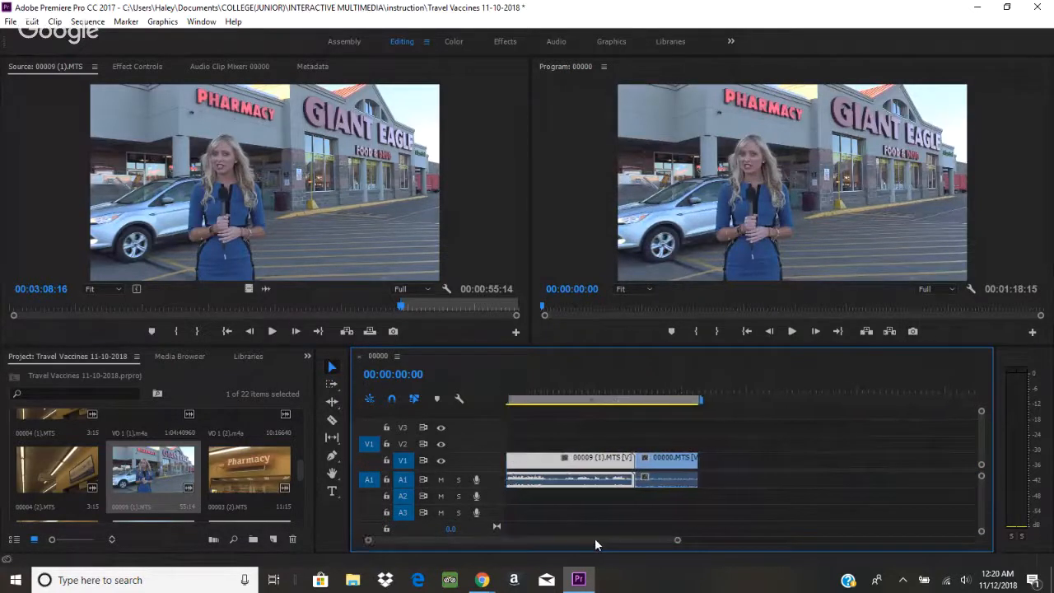
{"action": "left_click_drag", "start_coordinate": [671, 457], "coordinate": [776, 473]}
Step: Load the voice-over VO 1 (1).m4a into the Source monitor and mark an In point at 00;00;16;18
{"action": "scroll", "coordinate": [300, 492], "scroll_direction": "down", "scroll_amount": 2}
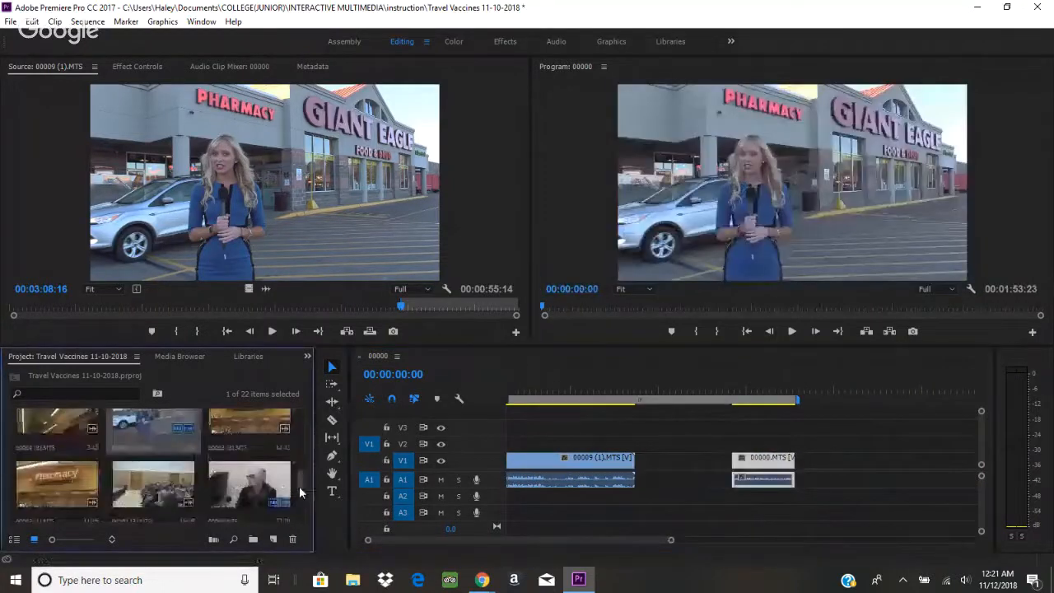
{"action": "mouse_move", "coordinate": [300, 487]}
{"action": "left_mouse_down"}
{"action": "mouse_move", "coordinate": [308, 524]}
{"action": "mouse_move", "coordinate": [303, 454]}
{"action": "mouse_move", "coordinate": [305, 469]}
{"action": "left_mouse_up"}
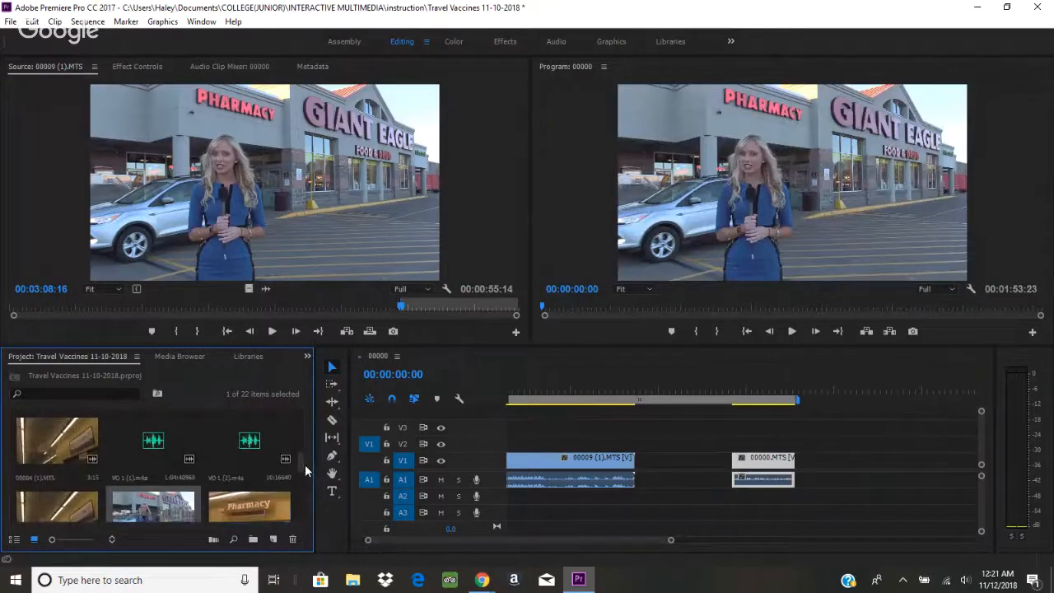
{"action": "left_click", "coordinate": [140, 449]}
{"action": "left_click_drag", "start_coordinate": [141, 448], "coordinate": [191, 150]}
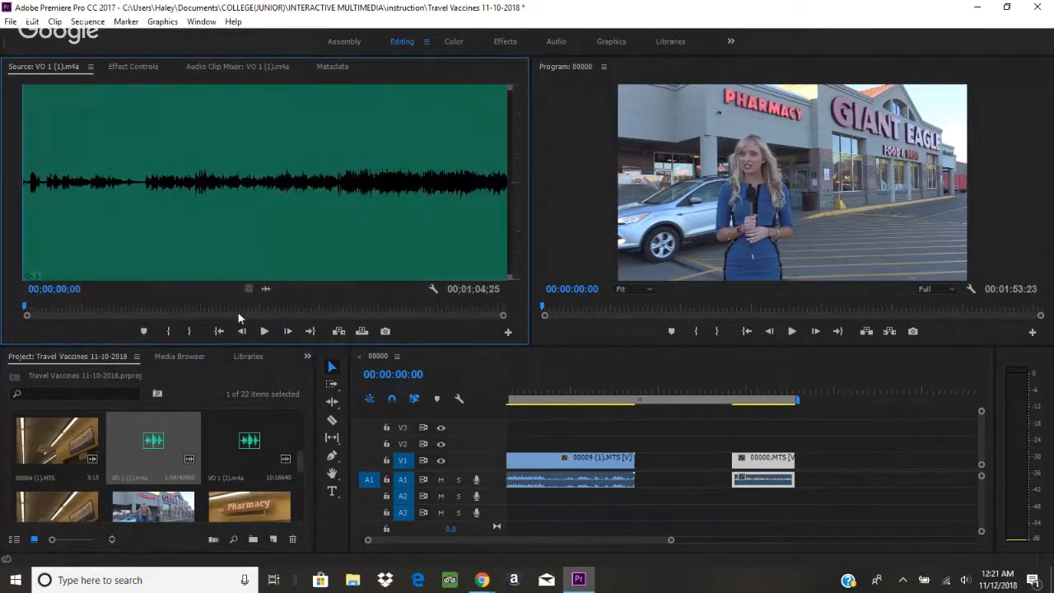
{"action": "left_click", "coordinate": [262, 331]}
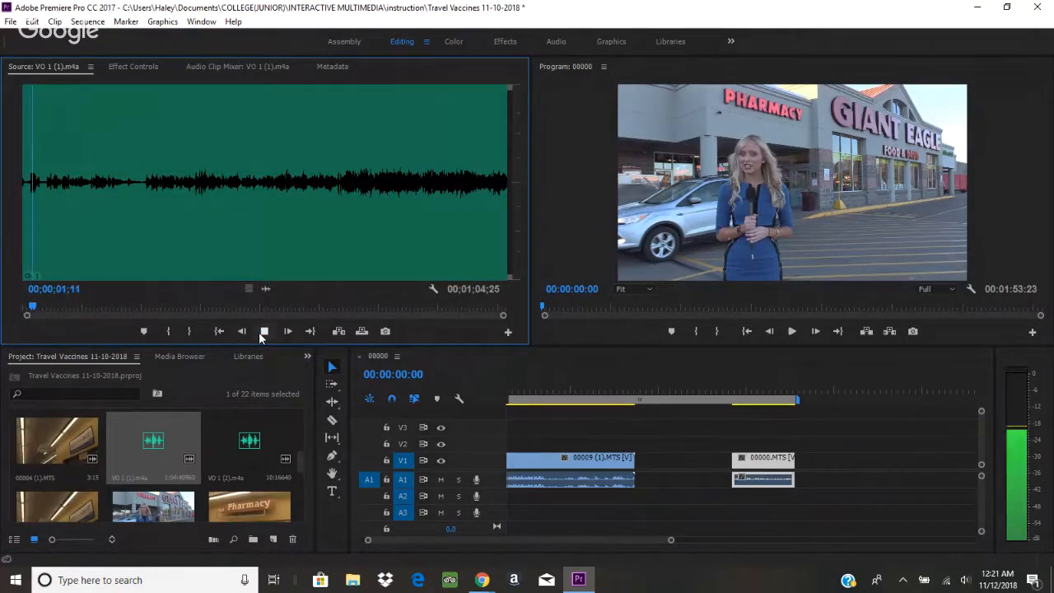
{"action": "left_click", "coordinate": [262, 332]}
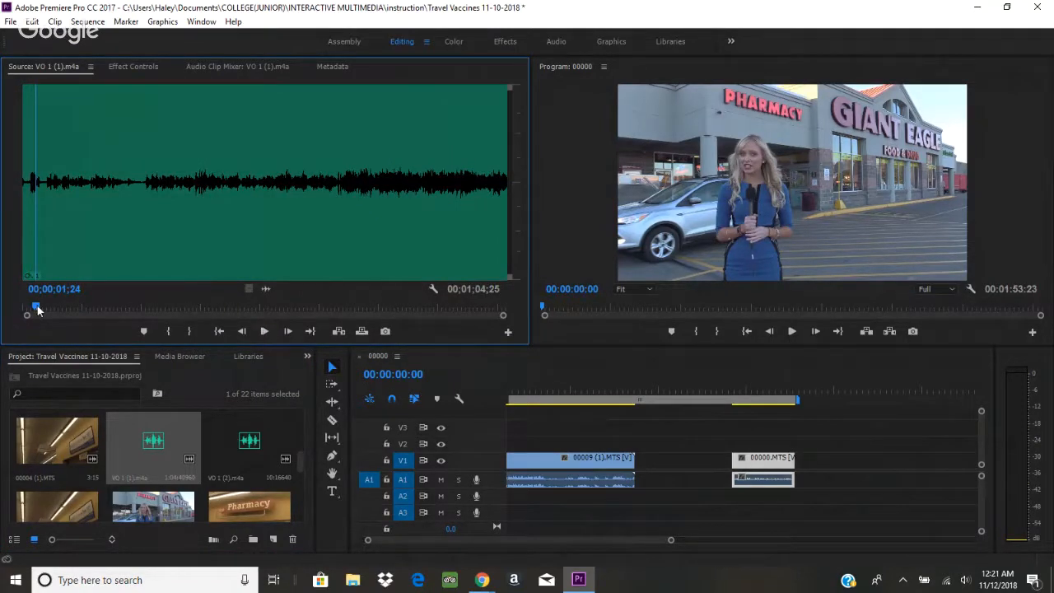
{"action": "left_click_drag", "start_coordinate": [37, 309], "coordinate": [147, 312]}
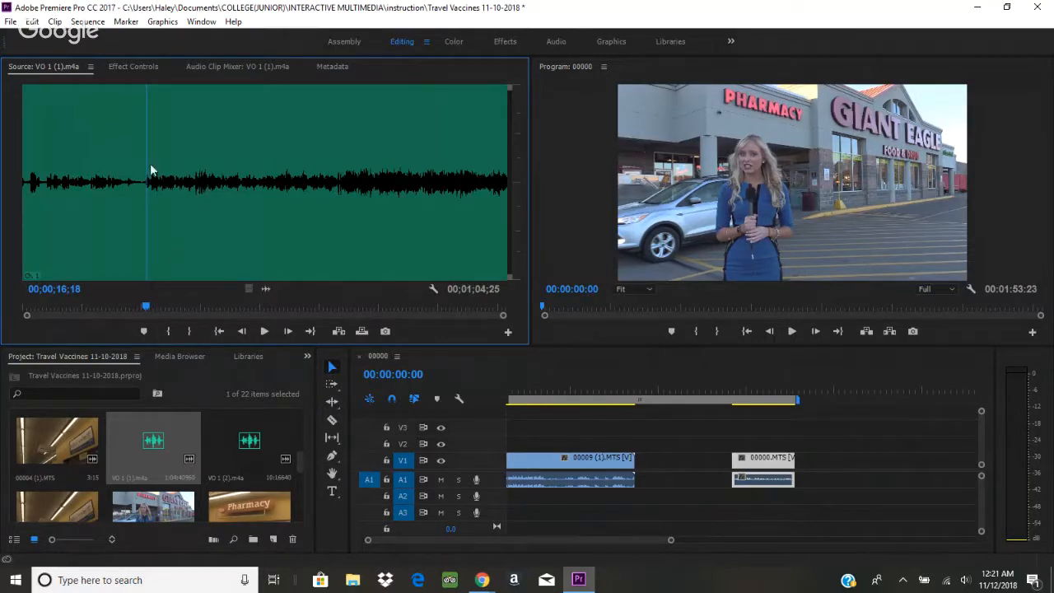
{"action": "left_click", "coordinate": [168, 329]}
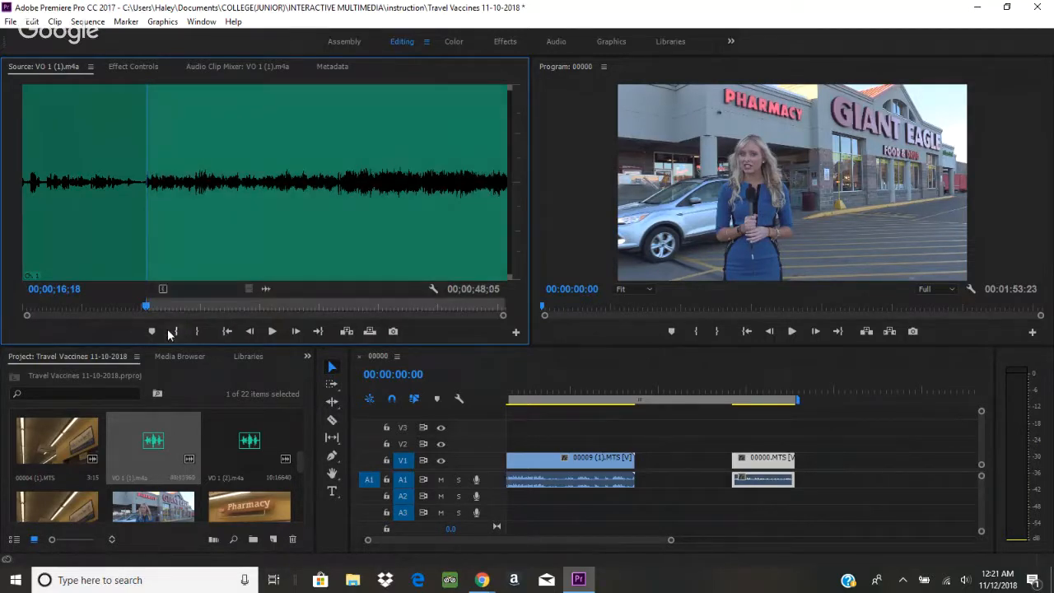
Step: Preview the voice-over from its In point and mark an Out point at 00;00;42;02
{"action": "left_click", "coordinate": [272, 331]}
{"action": "left_click", "coordinate": [273, 331]}
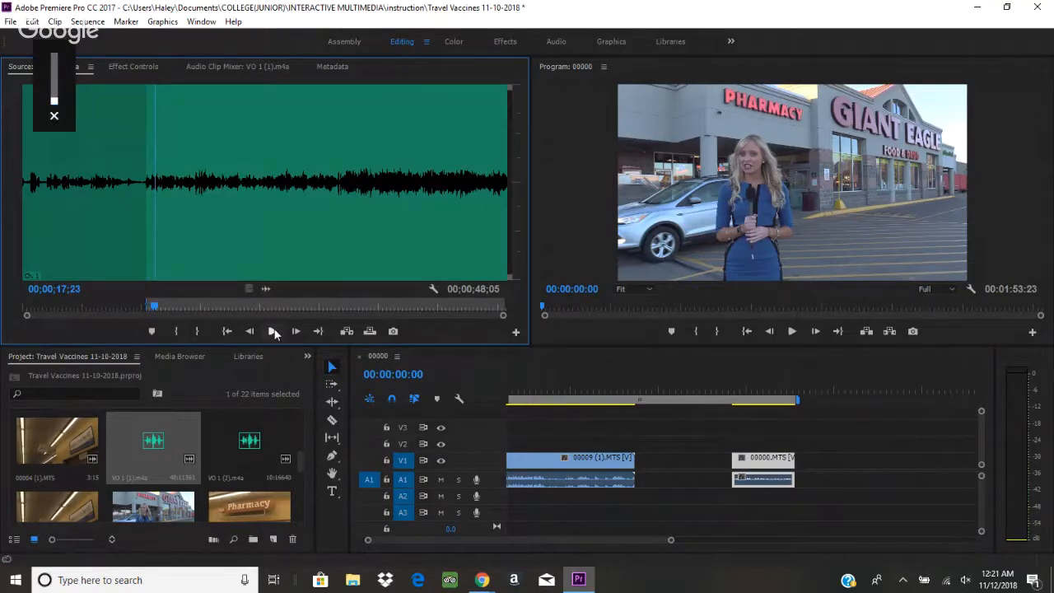
{"action": "left_click", "coordinate": [272, 331]}
{"action": "left_click_drag", "start_coordinate": [161, 309], "coordinate": [333, 312]}
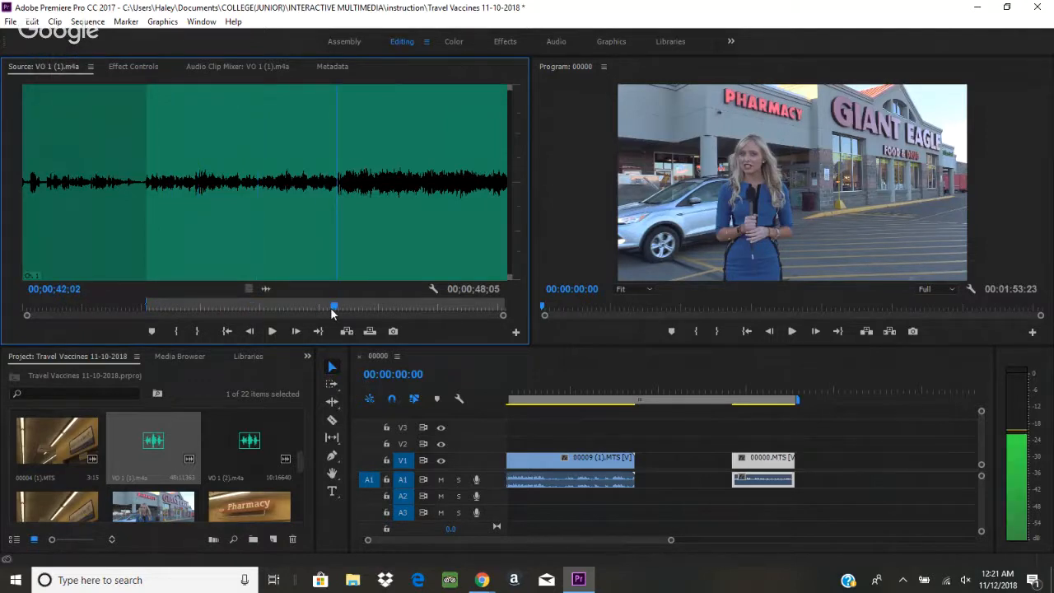
{"action": "left_click", "coordinate": [194, 331]}
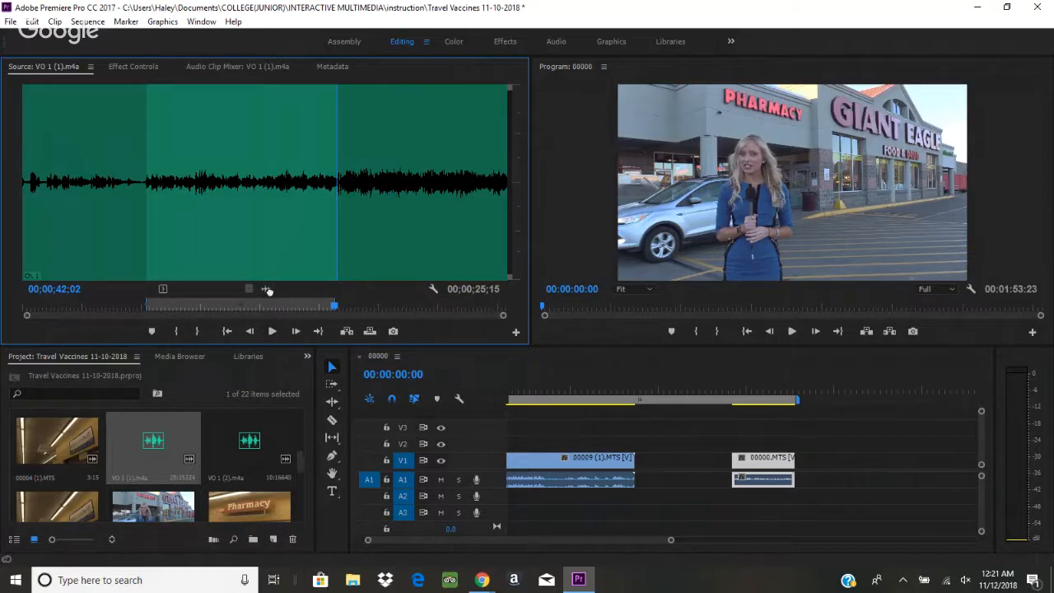
Step: Place the marked voice-over on A1 right after the stand-up clip and move the interview clip directly against its end
{"action": "left_click_drag", "start_coordinate": [265, 289], "coordinate": [641, 485]}
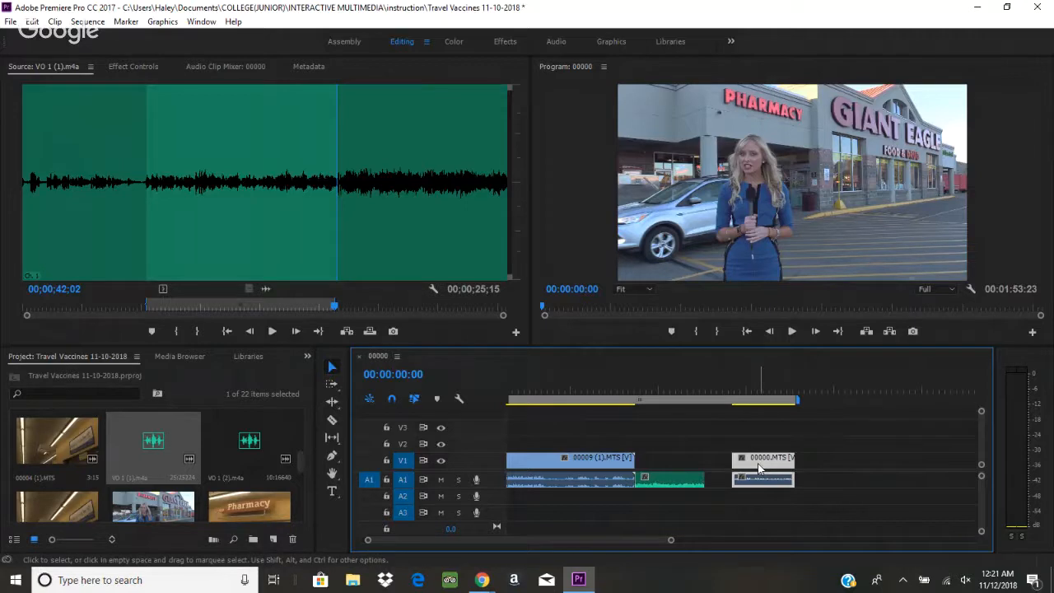
{"action": "left_click_drag", "start_coordinate": [759, 467], "coordinate": [745, 467]}
Step: Load VO 1 (2).m4a into the Source monitor and mark In where the speech begins and Out at 00;00;09;17
{"action": "double_click", "coordinate": [250, 441]}
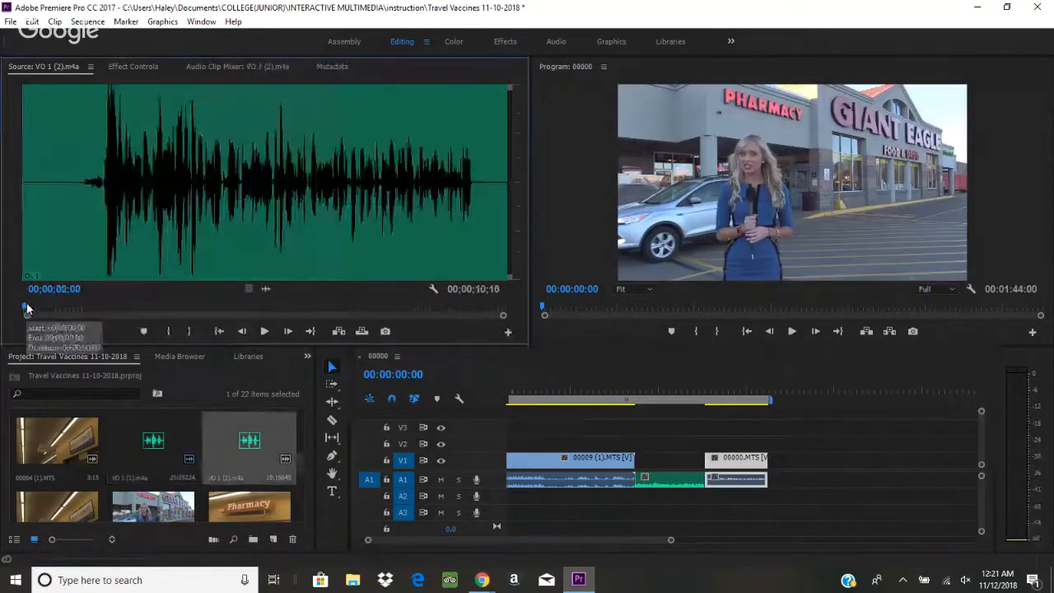
{"action": "left_click_drag", "start_coordinate": [26, 309], "coordinate": [468, 337]}
{"action": "left_click", "coordinate": [171, 333]}
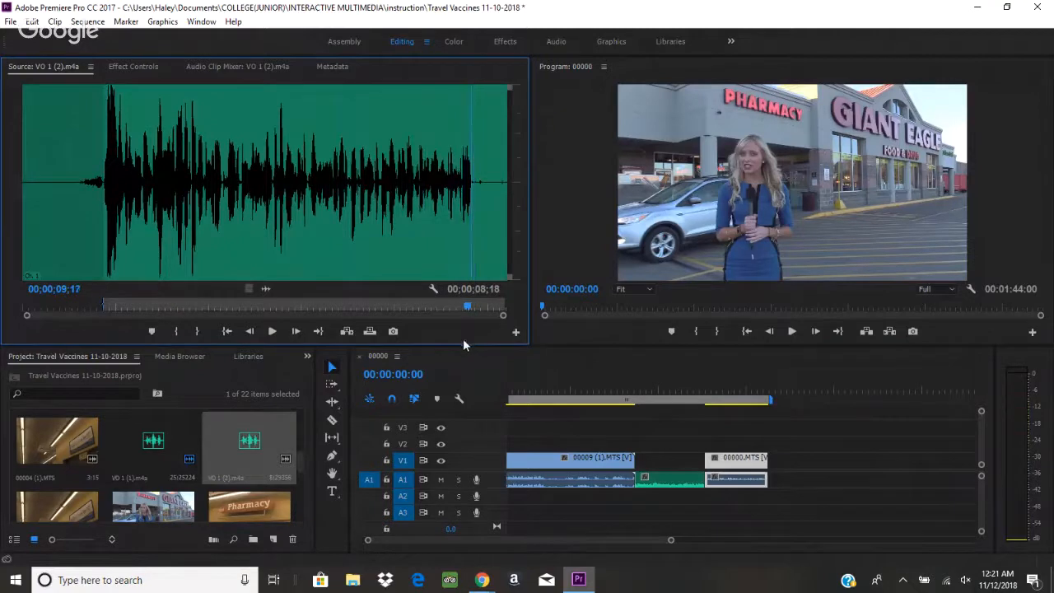
{"action": "left_click", "coordinate": [197, 331]}
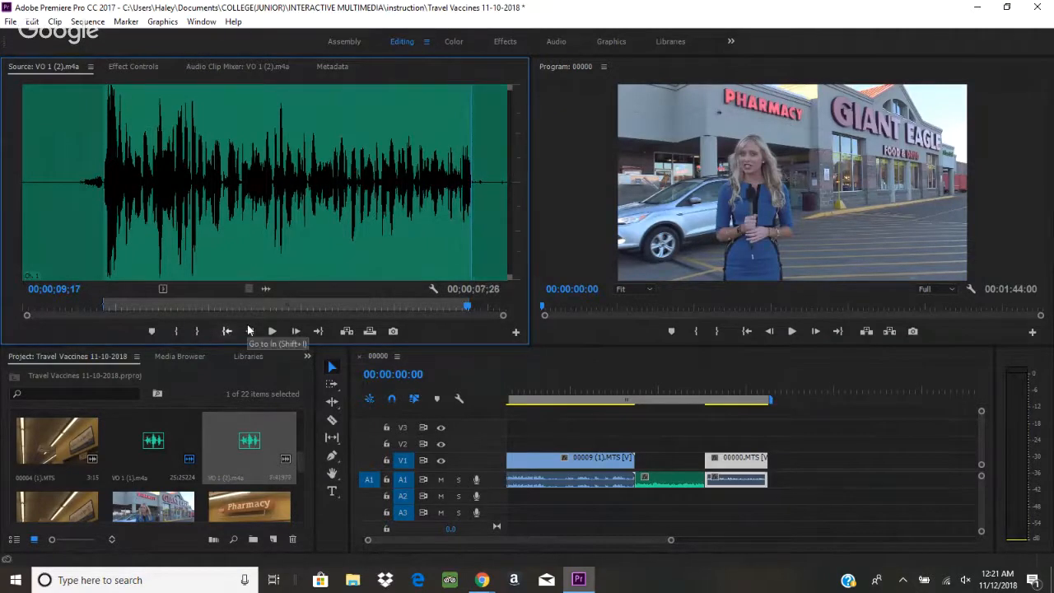
Step: Add the trimmed second voice-over to A1 directly after the interview clip and set the playhead to 00:01:54:17
{"action": "left_click_drag", "start_coordinate": [265, 289], "coordinate": [778, 482]}
{"action": "left_click", "coordinate": [803, 371]}
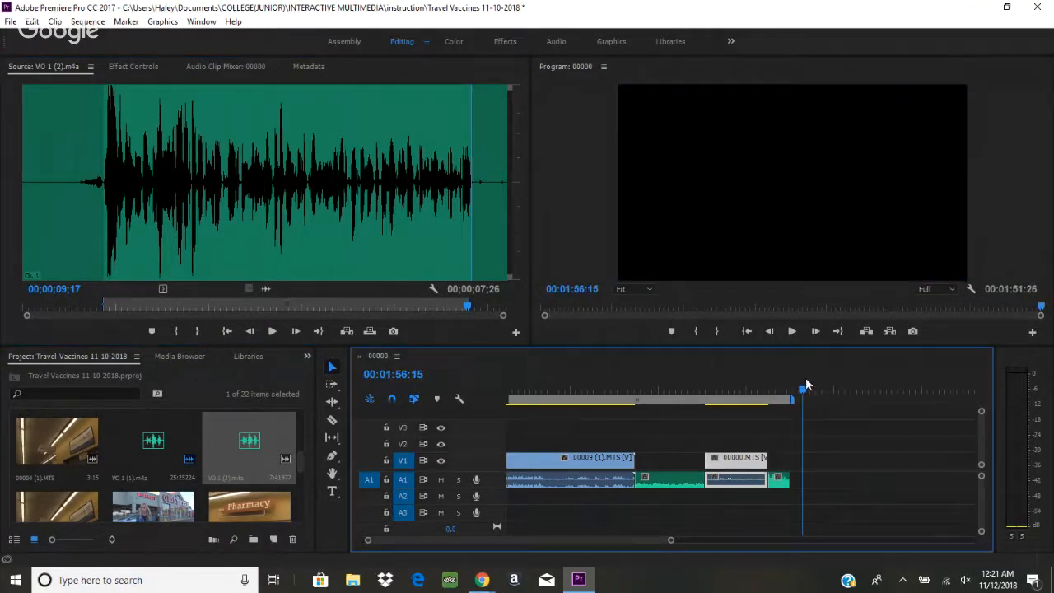
{"action": "left_click", "coordinate": [796, 389]}
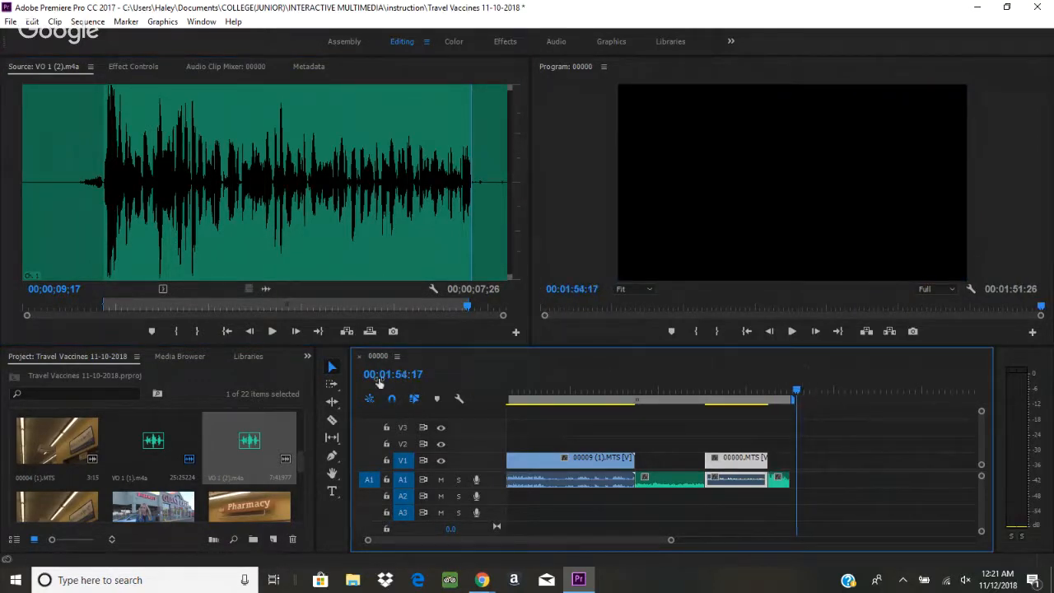
Step: Load 00007 (1).MTS into the Source monitor, preview the pharmacy shot and mark In at 00:00:02:06
{"action": "mouse_move", "coordinate": [301, 466]}
{"action": "left_mouse_down"}
{"action": "mouse_move", "coordinate": [307, 510]}
{"action": "mouse_move", "coordinate": [301, 426]}
{"action": "mouse_move", "coordinate": [303, 461]}
{"action": "mouse_move", "coordinate": [301, 447]}
{"action": "left_mouse_up"}
{"action": "left_click", "coordinate": [54, 486]}
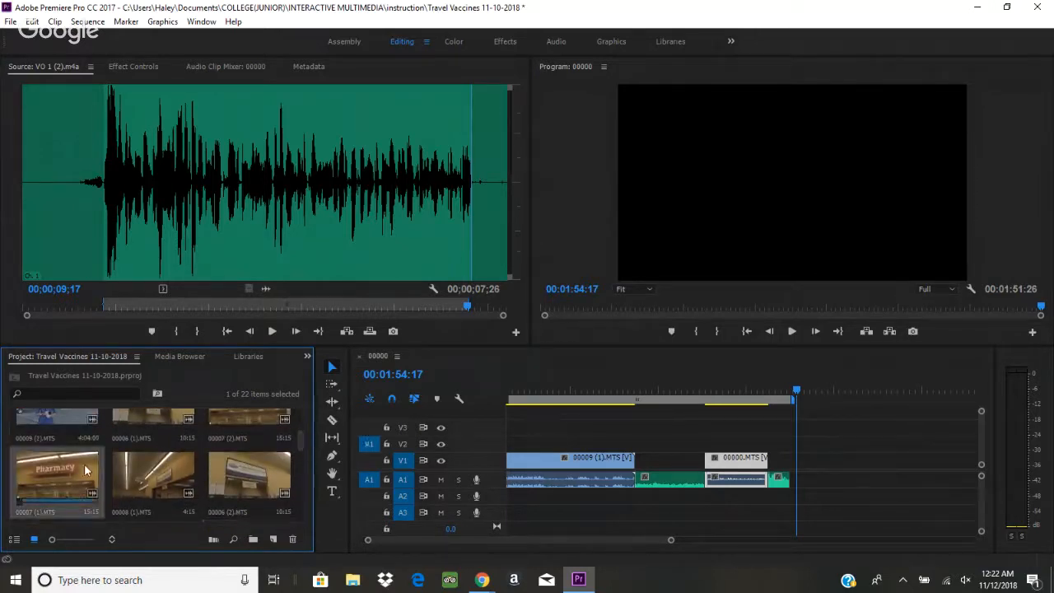
{"action": "left_click_drag", "start_coordinate": [54, 485], "coordinate": [280, 205]}
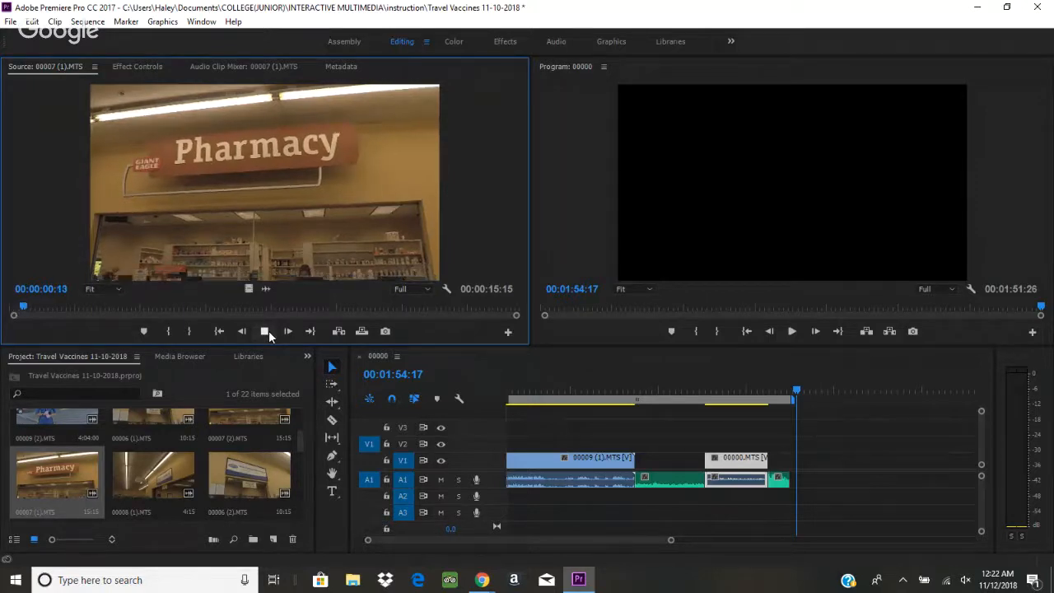
{"action": "left_click", "coordinate": [264, 331]}
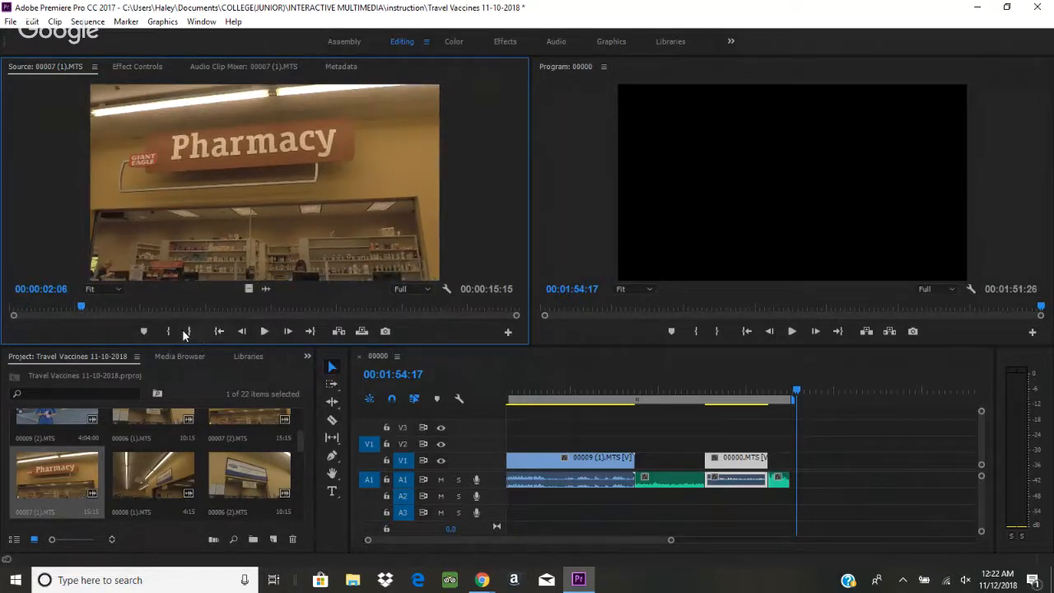
{"action": "left_click", "coordinate": [176, 331]}
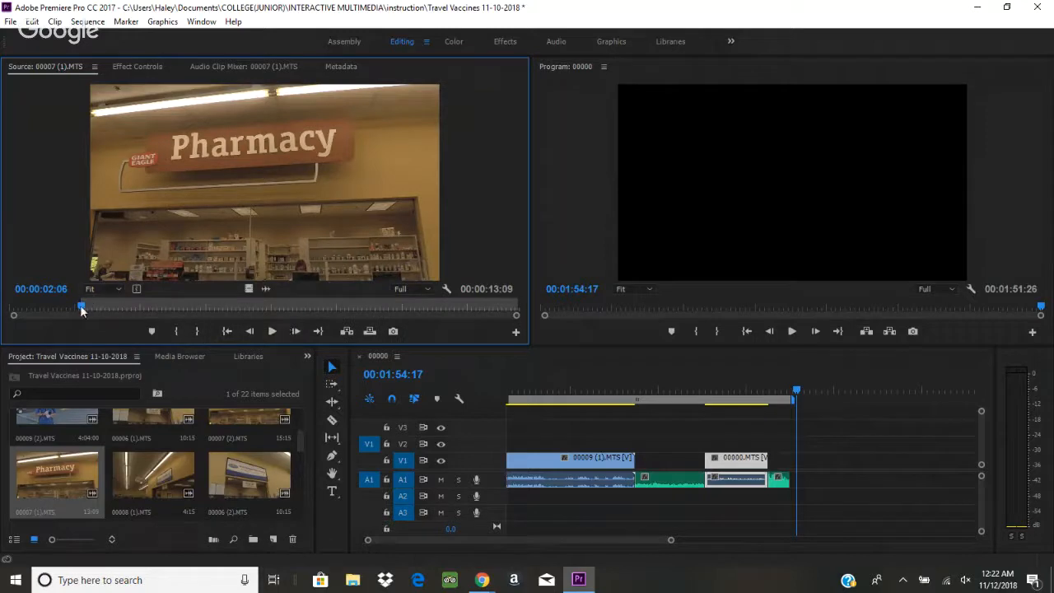
Step: Mark Out at 00:00:10:18 and place the pharmacy shot's video on V1 directly after the stand-up clip
{"action": "left_click_drag", "start_coordinate": [82, 305], "coordinate": [356, 305]}
{"action": "left_click", "coordinate": [197, 331]}
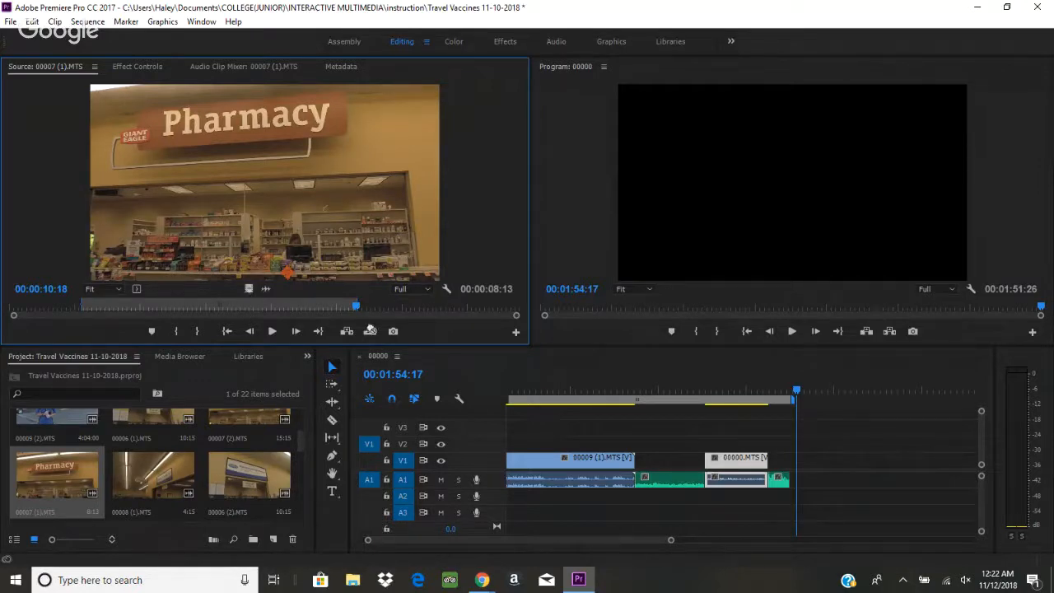
{"action": "left_click_drag", "start_coordinate": [370, 330], "coordinate": [652, 462]}
Step: Mark Out at 00:00:05:11 in 00006 (2).MTS and place its video on V1 directly after the pharmacy shot
{"action": "double_click", "coordinate": [279, 469]}
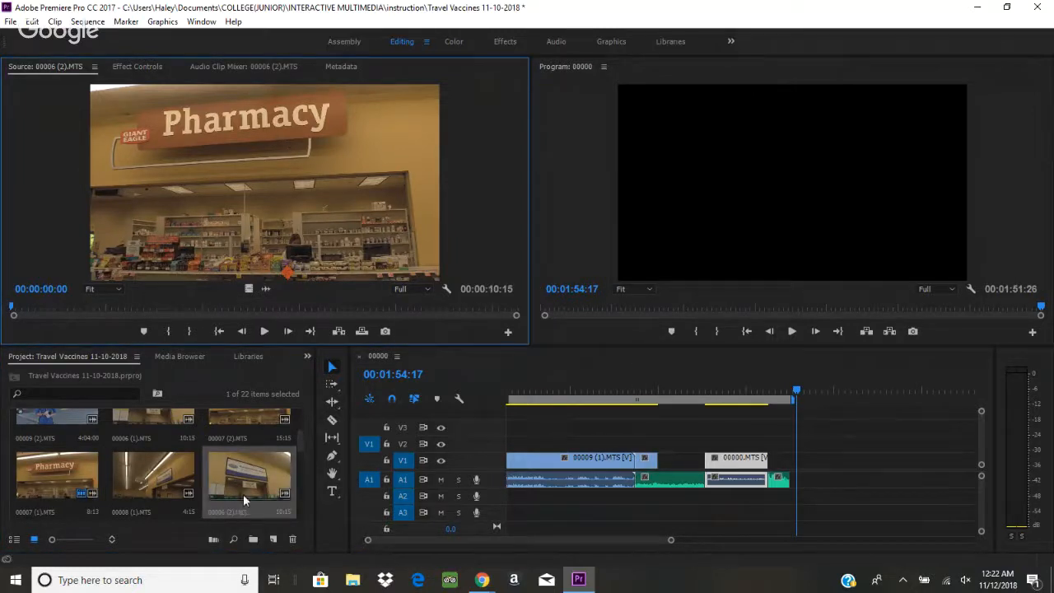
{"action": "left_click", "coordinate": [264, 332]}
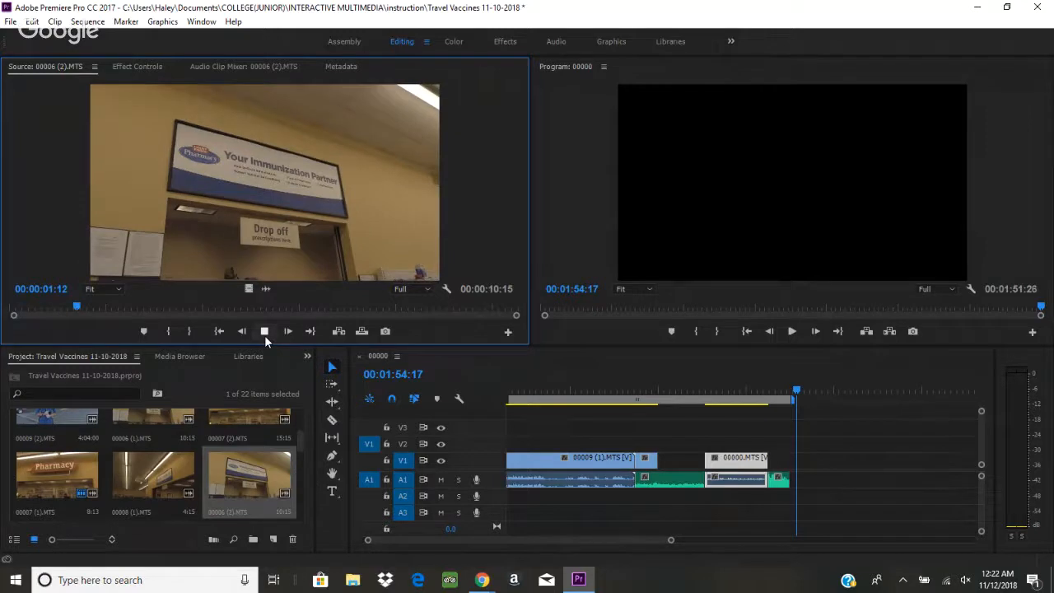
{"action": "left_click", "coordinate": [264, 333]}
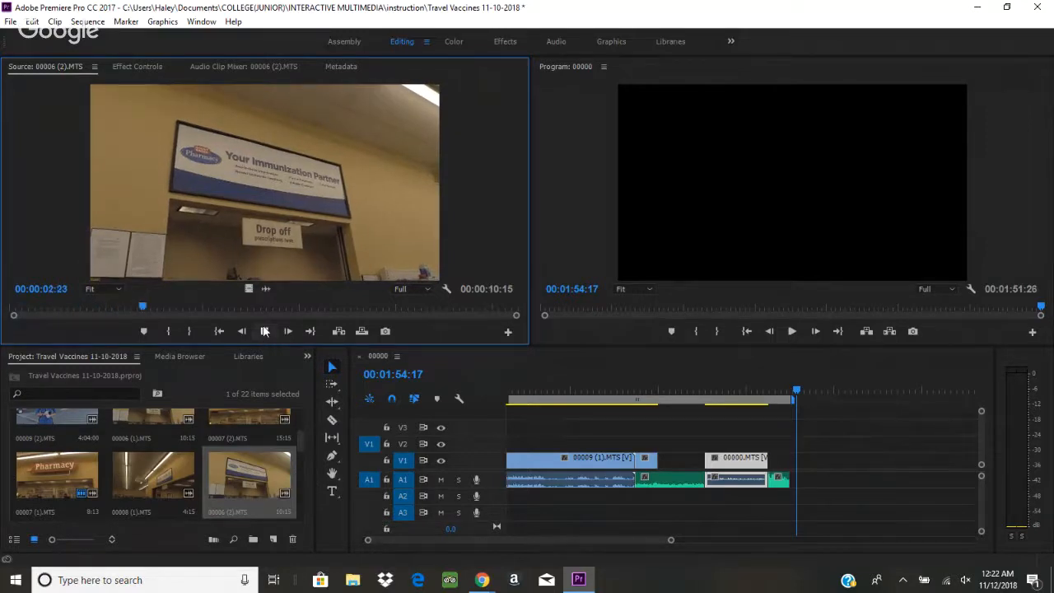
{"action": "left_click", "coordinate": [264, 331]}
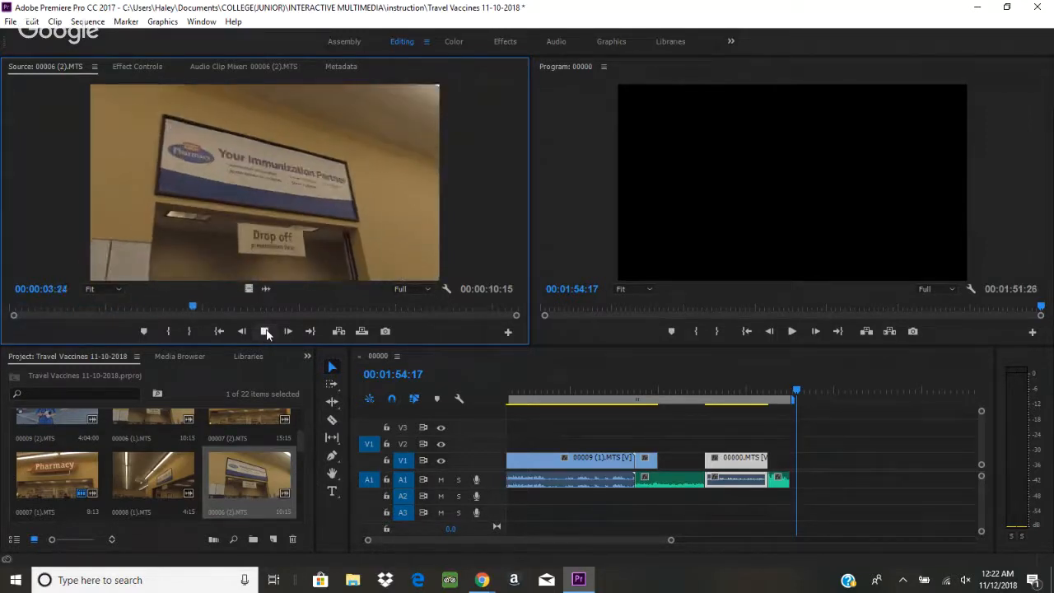
{"action": "left_click", "coordinate": [264, 331]}
{"action": "key", "text": "o"}
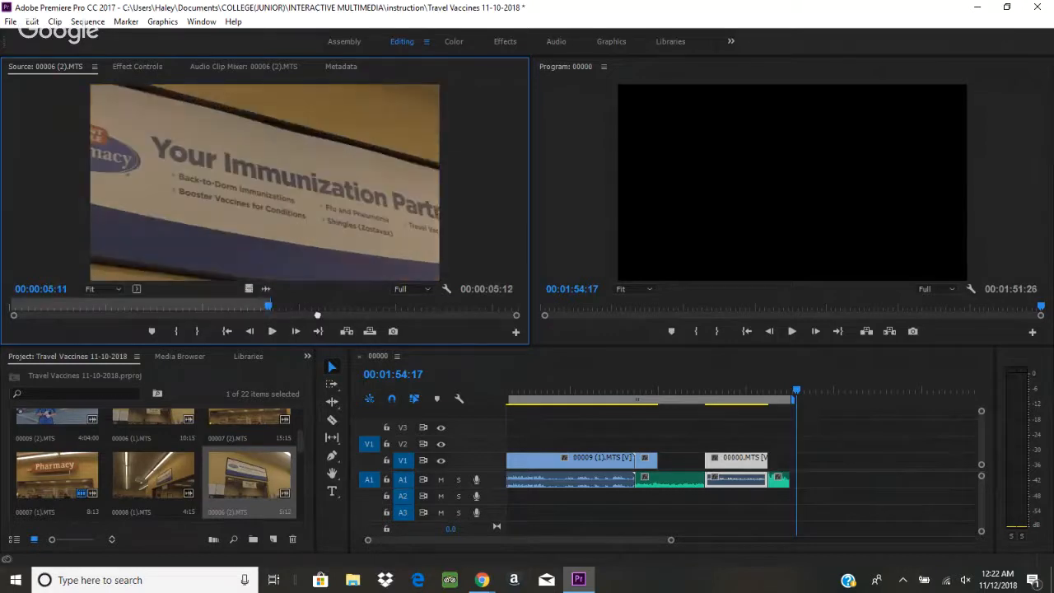
{"action": "left_click_drag", "start_coordinate": [249, 289], "coordinate": [689, 461]}
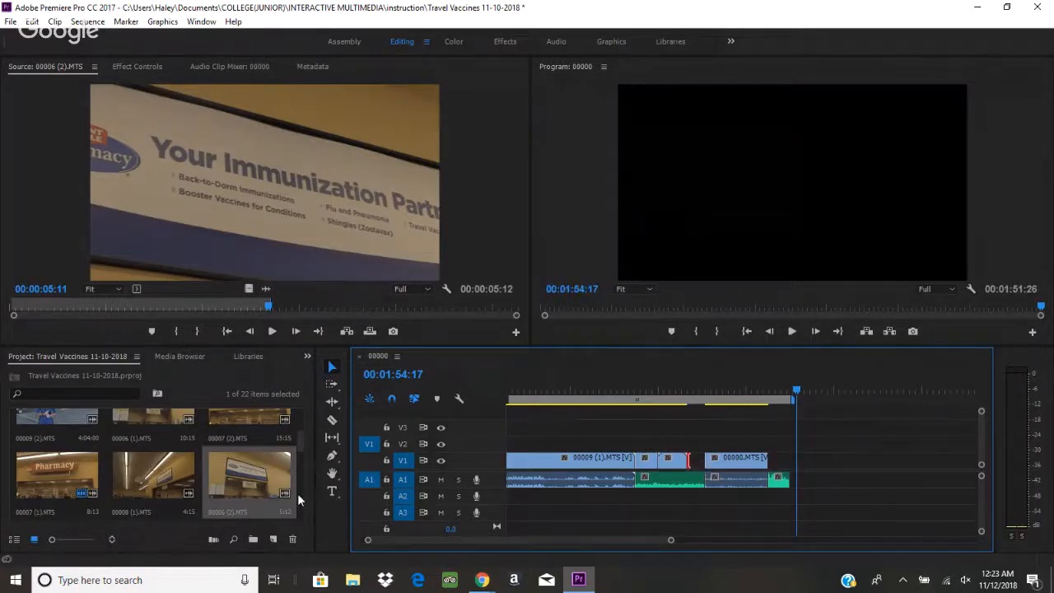
Step: Load the audience clip 00007 (3).MTS into the Source monitor and play it up to 00:00:01:12
{"action": "scroll", "coordinate": [299, 494], "scroll_direction": "down", "scroll_amount": 5}
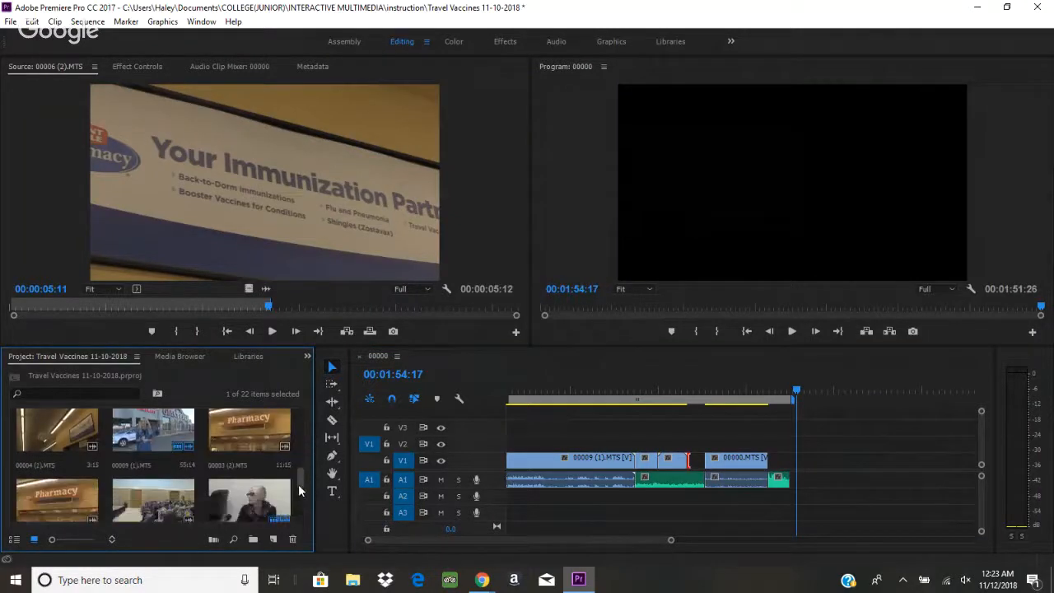
{"action": "scroll", "coordinate": [298, 491], "scroll_direction": "down", "scroll_amount": 4}
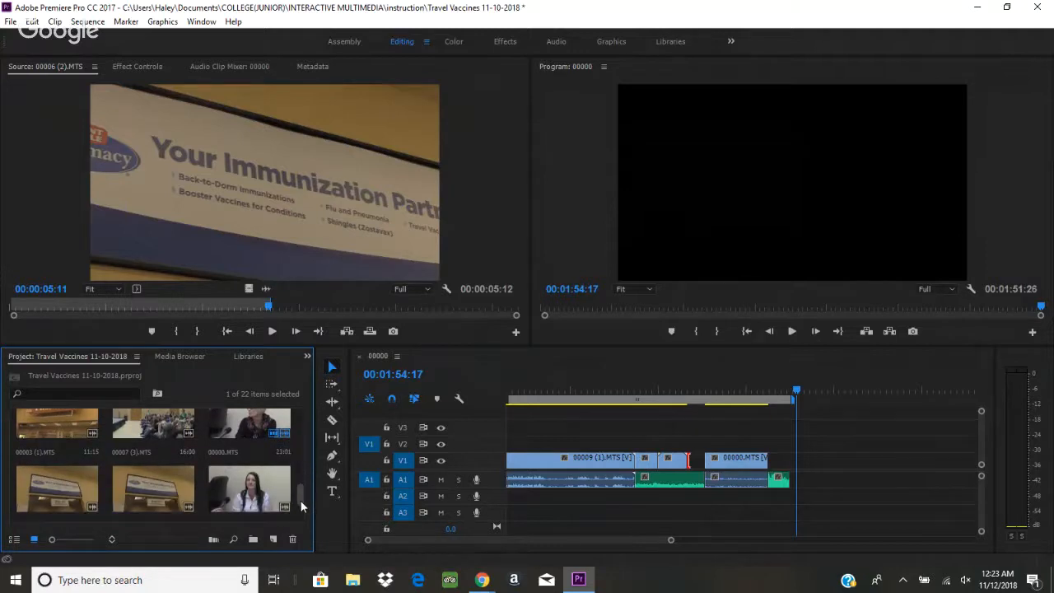
{"action": "scroll", "coordinate": [301, 507], "scroll_direction": "up", "scroll_amount": 2}
{"action": "left_click_drag", "start_coordinate": [153, 466], "coordinate": [215, 258]}
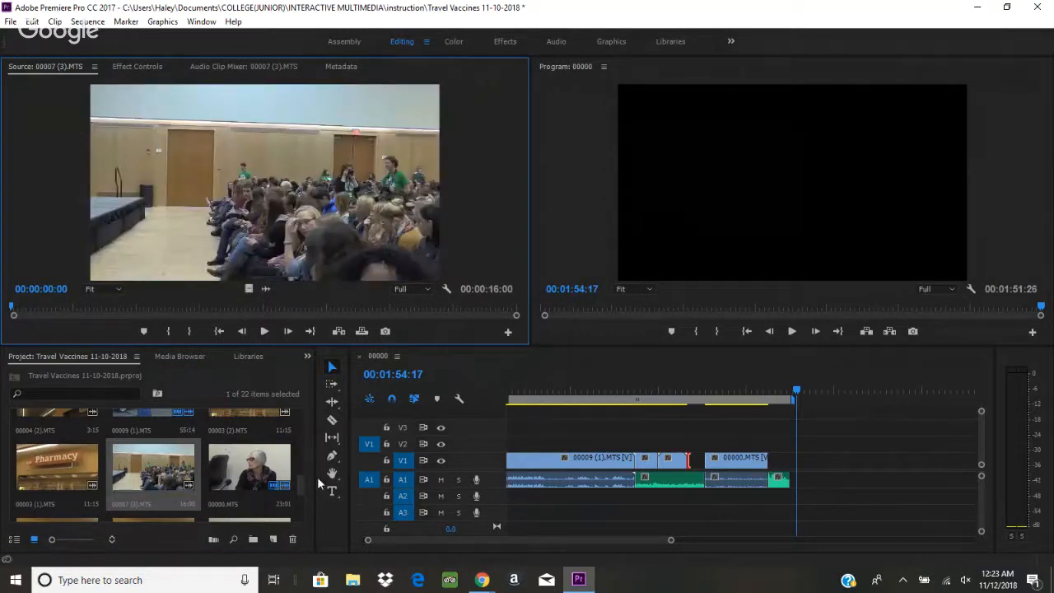
{"action": "left_click", "coordinate": [264, 331]}
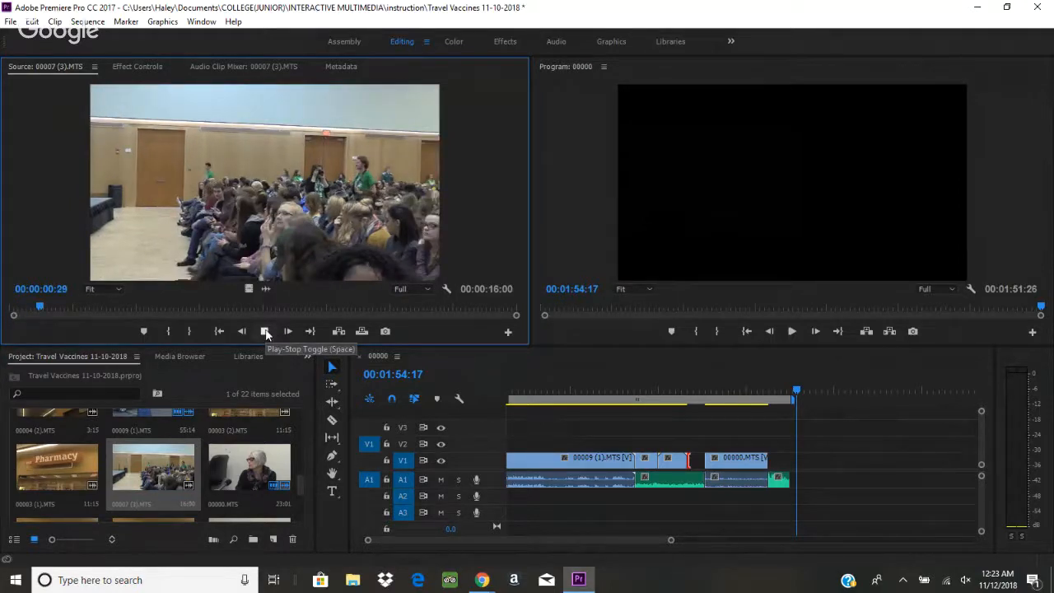
{"action": "left_click", "coordinate": [264, 331]}
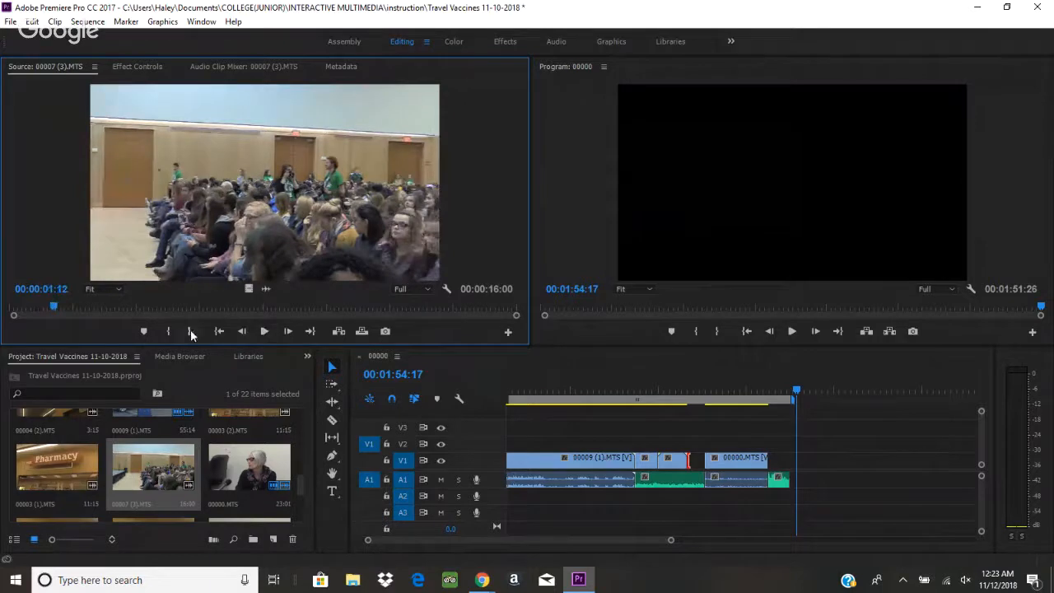
Step: Mark Out at 00:00:01:12 and fill the V1 gap before the interview clip with the audience video
{"action": "left_click", "coordinate": [188, 331]}
{"action": "left_click", "coordinate": [696, 460]}
{"action": "left_click_drag", "start_coordinate": [697, 460], "coordinate": [708, 461]}
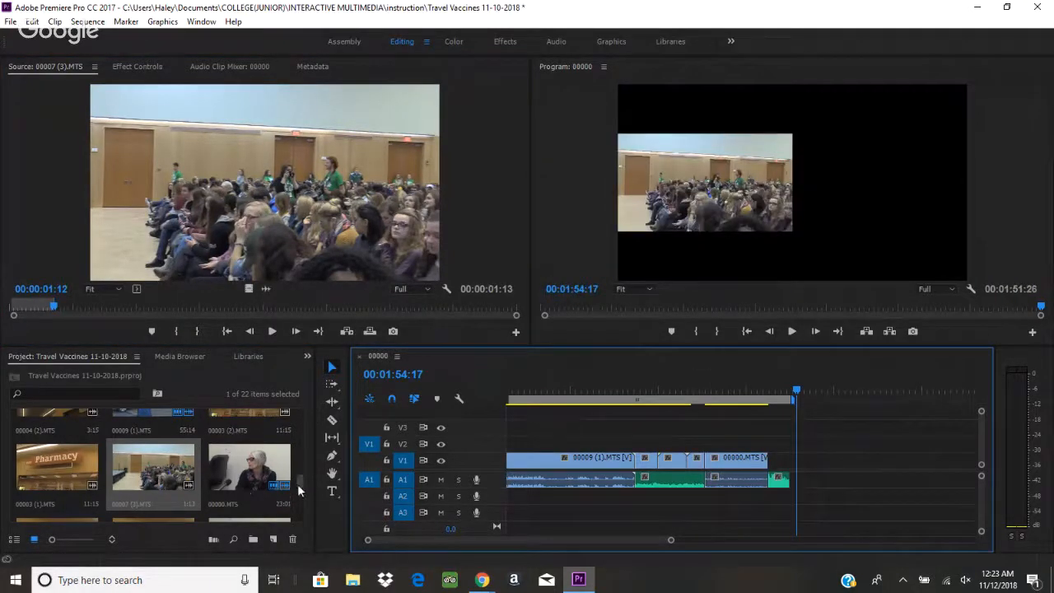
Step: Preview 00001.MTS in the Source monitor and place its video on V1 above the second voice-over, ending together with it
{"action": "left_click_drag", "start_coordinate": [299, 484], "coordinate": [299, 513]}
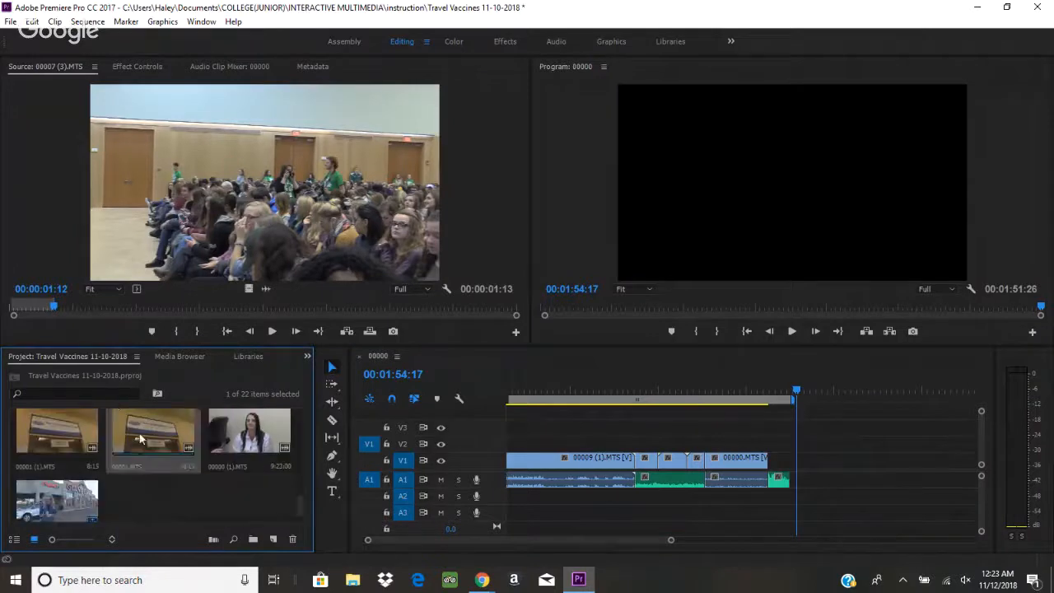
{"action": "left_click_drag", "start_coordinate": [160, 442], "coordinate": [295, 233]}
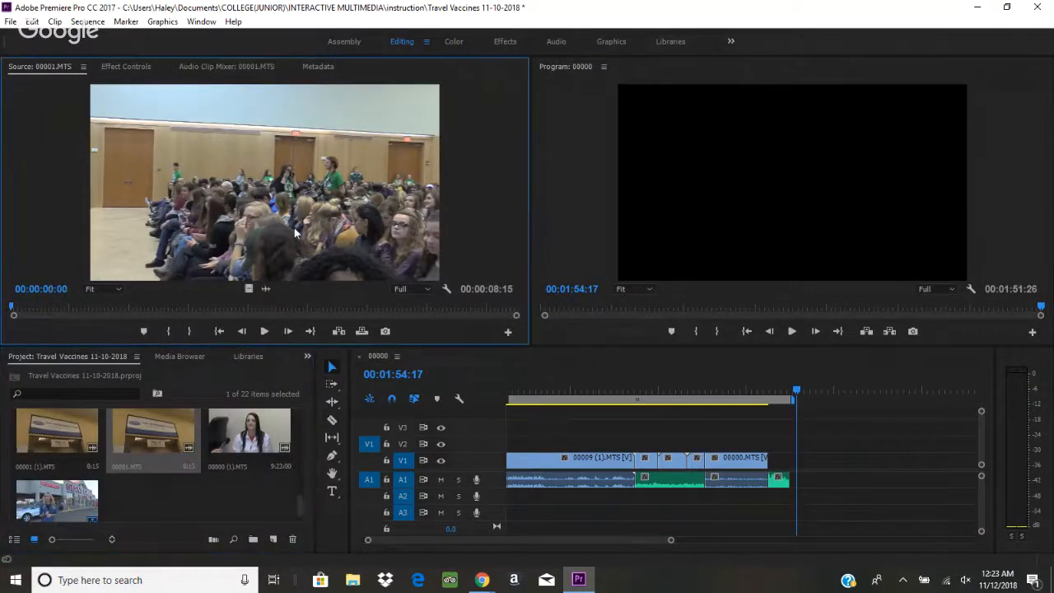
{"action": "left_click", "coordinate": [267, 330]}
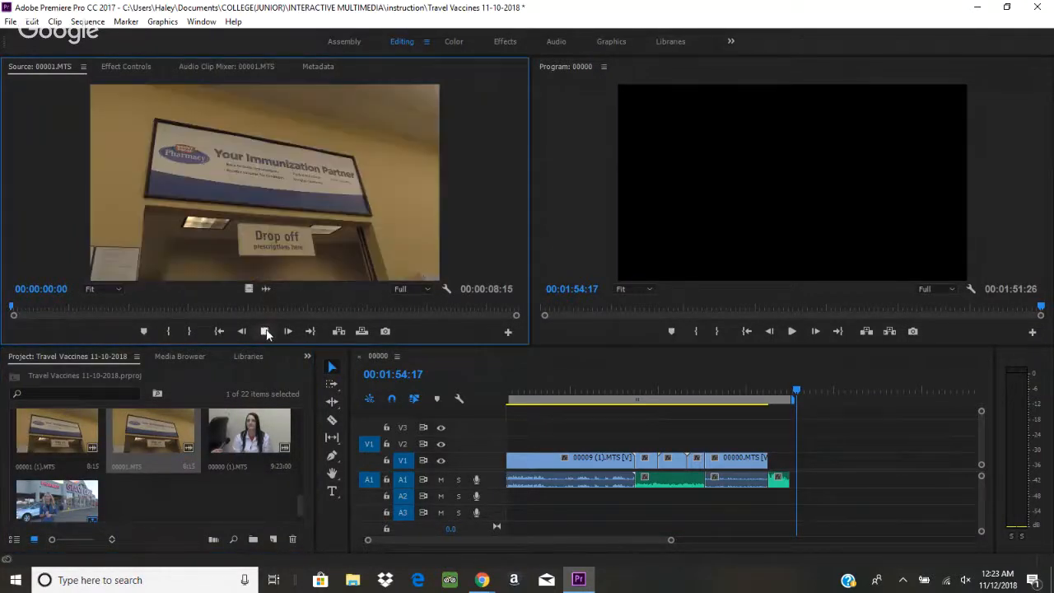
{"action": "left_click", "coordinate": [265, 330]}
{"action": "left_click_drag", "start_coordinate": [249, 290], "coordinate": [801, 464]}
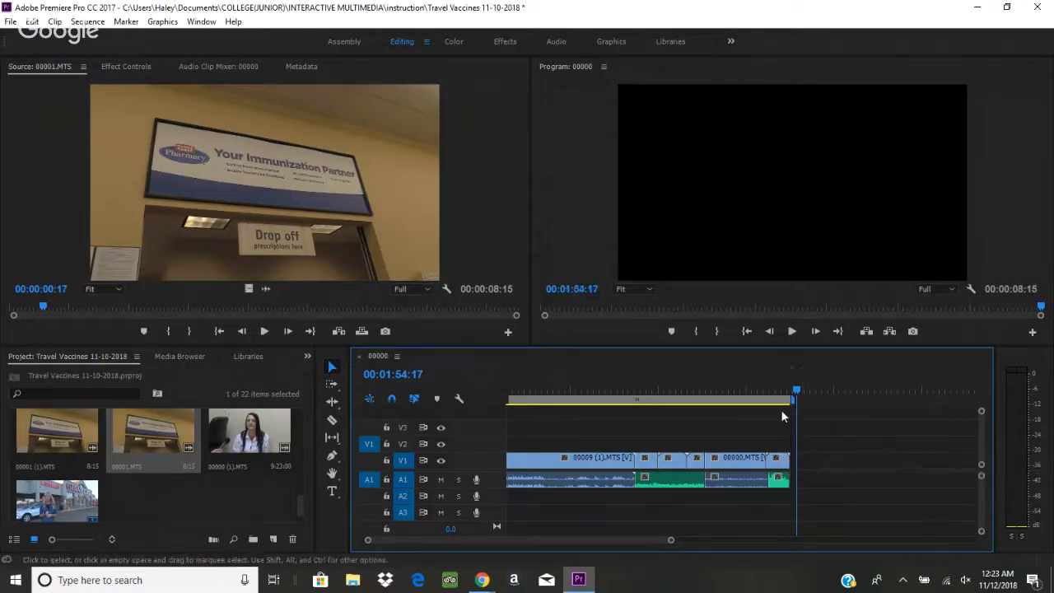
Step: Play the sequence from 00:00:10:24 with the system volume raised, and scrub on past its last clip
{"action": "left_click_drag", "start_coordinate": [795, 392], "coordinate": [524, 404]}
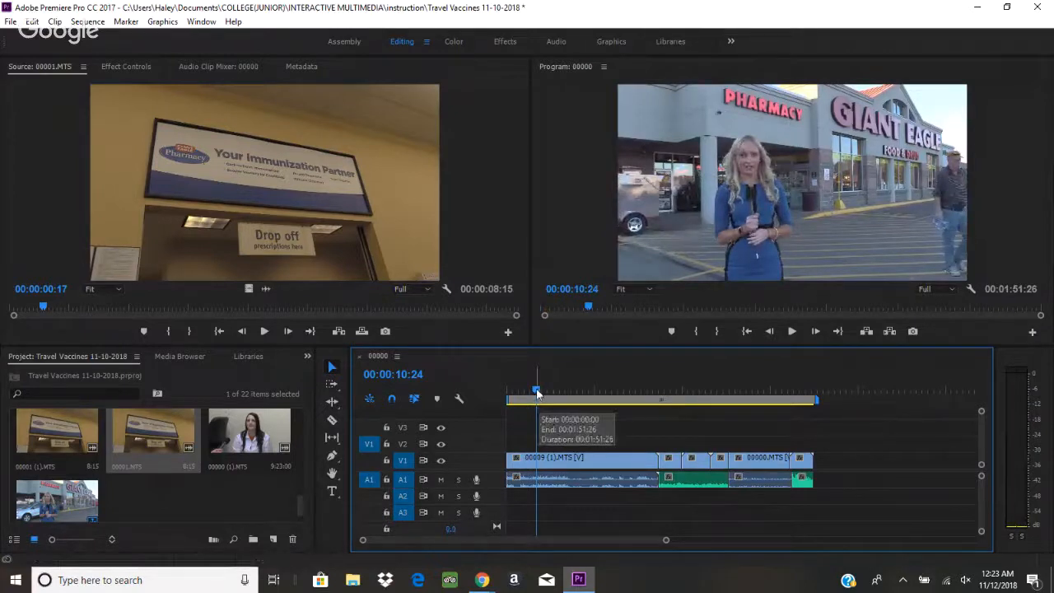
{"action": "key", "text": "space"}
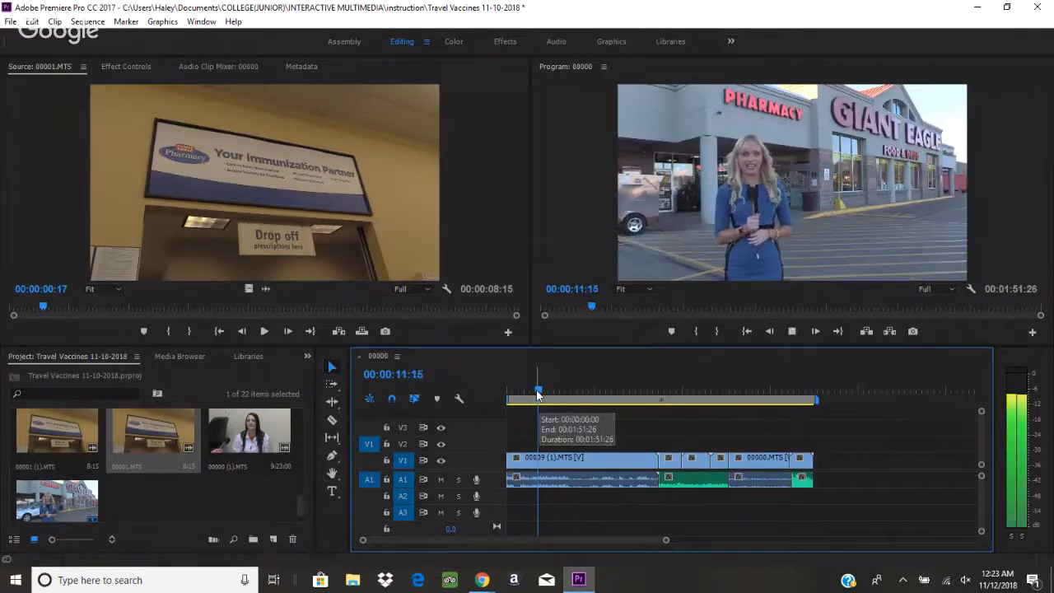
{"action": "key", "text": "XF86AudioRaiseVolume"}
{"action": "key", "text": "XF86AudioRaiseVolume"}
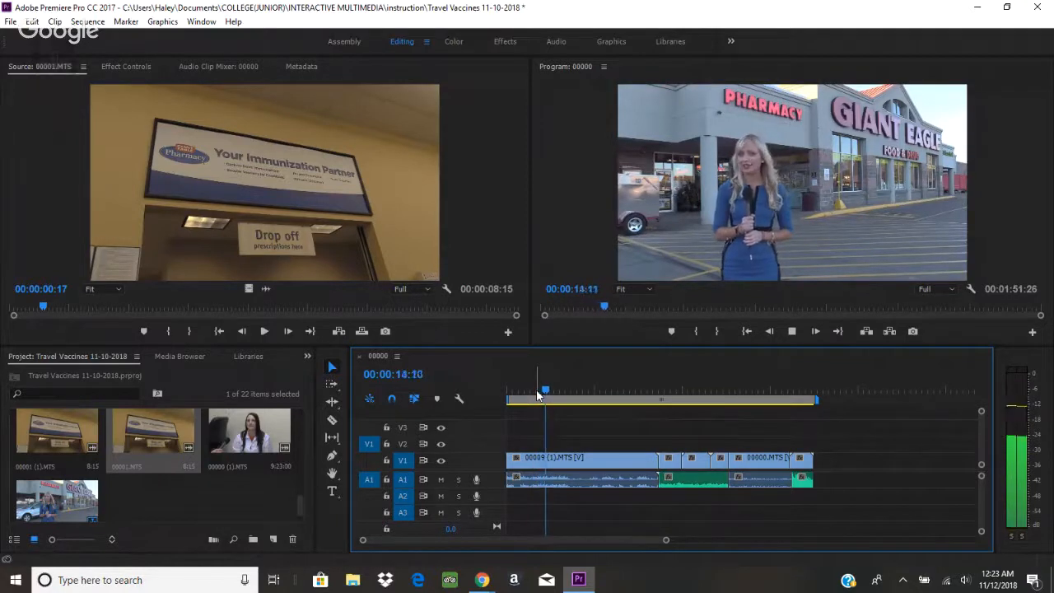
{"action": "key", "text": "space"}
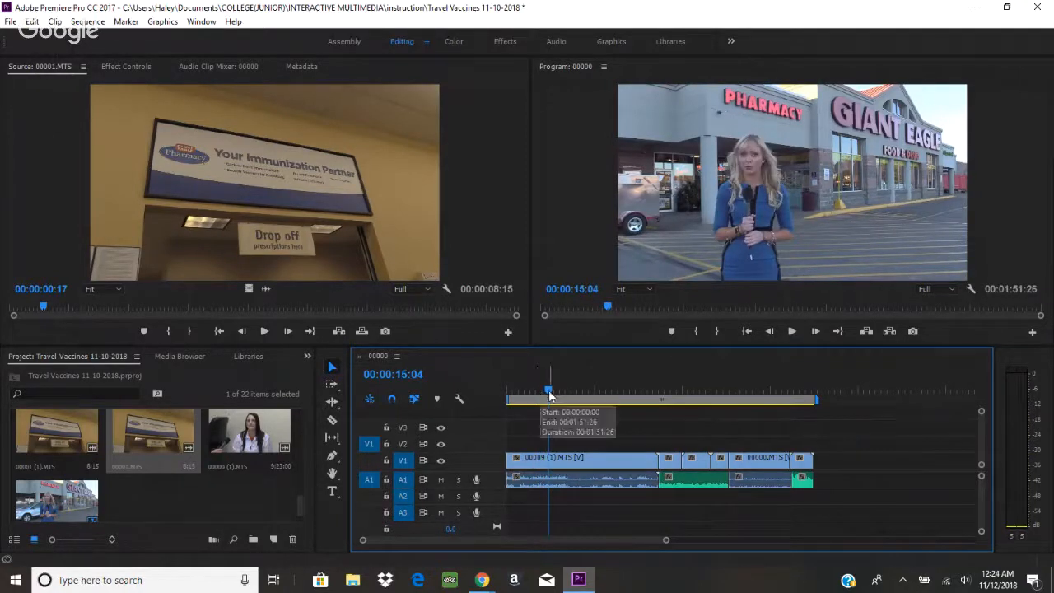
{"action": "left_click_drag", "start_coordinate": [550, 396], "coordinate": [823, 458]}
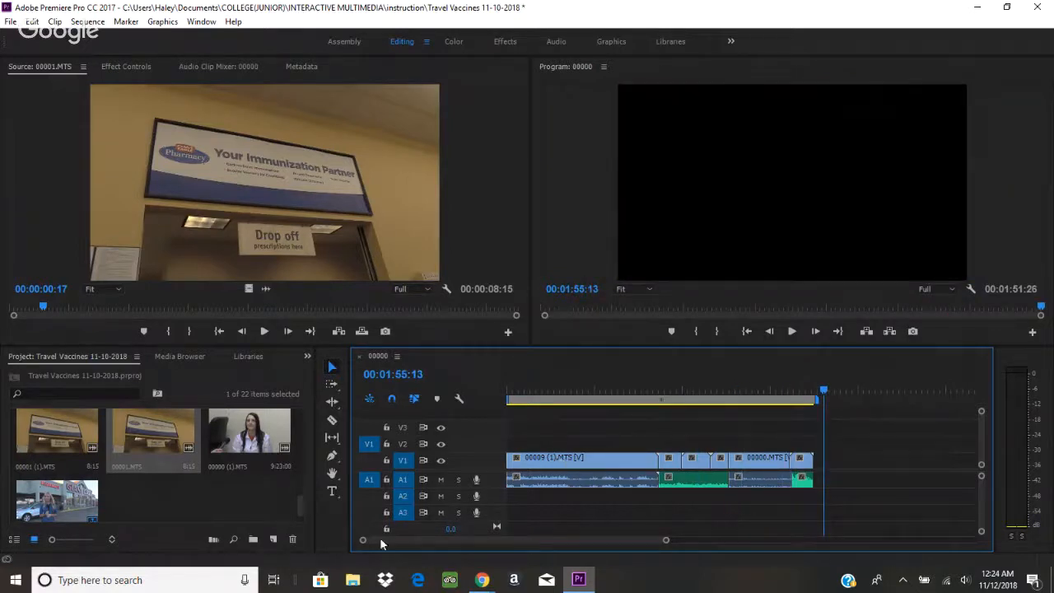
{"action": "left_click", "coordinate": [344, 535]}
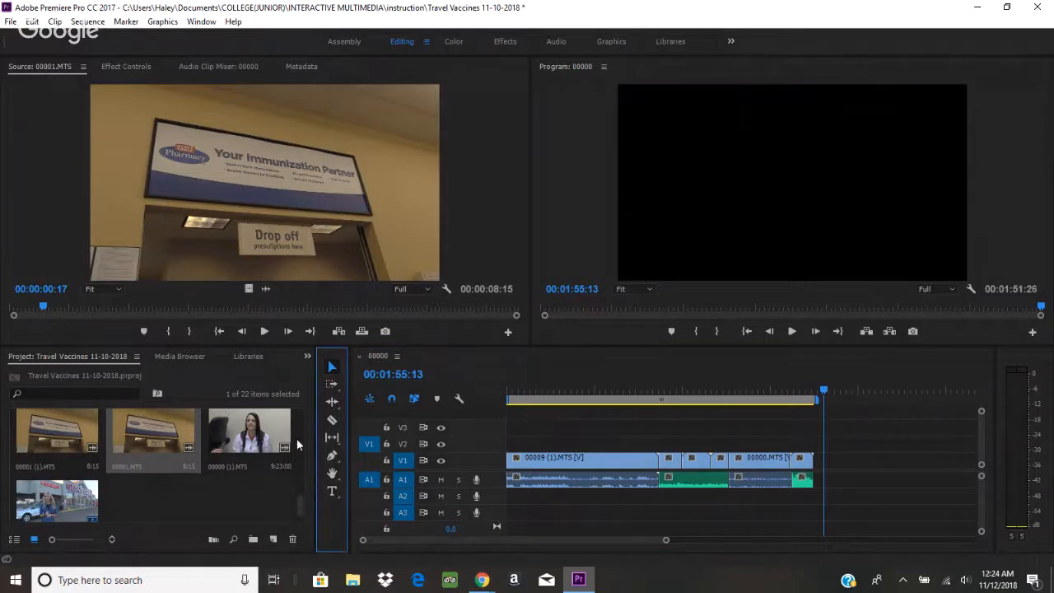
Step: Return the playhead to the start of the sequence and open the media export settings for it
{"action": "left_click", "coordinate": [10, 22]}
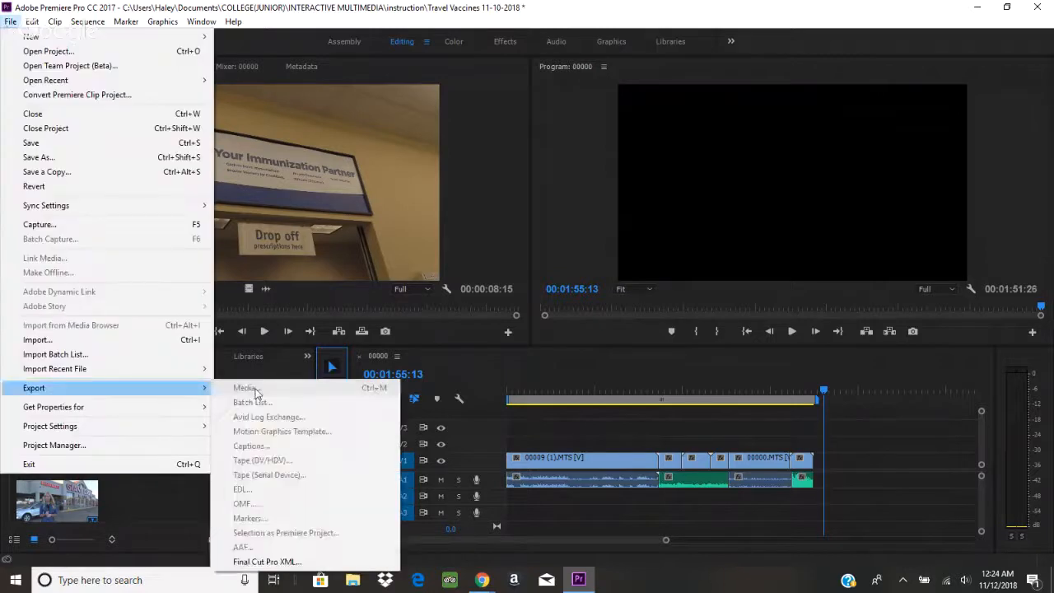
{"action": "left_click", "coordinate": [667, 369]}
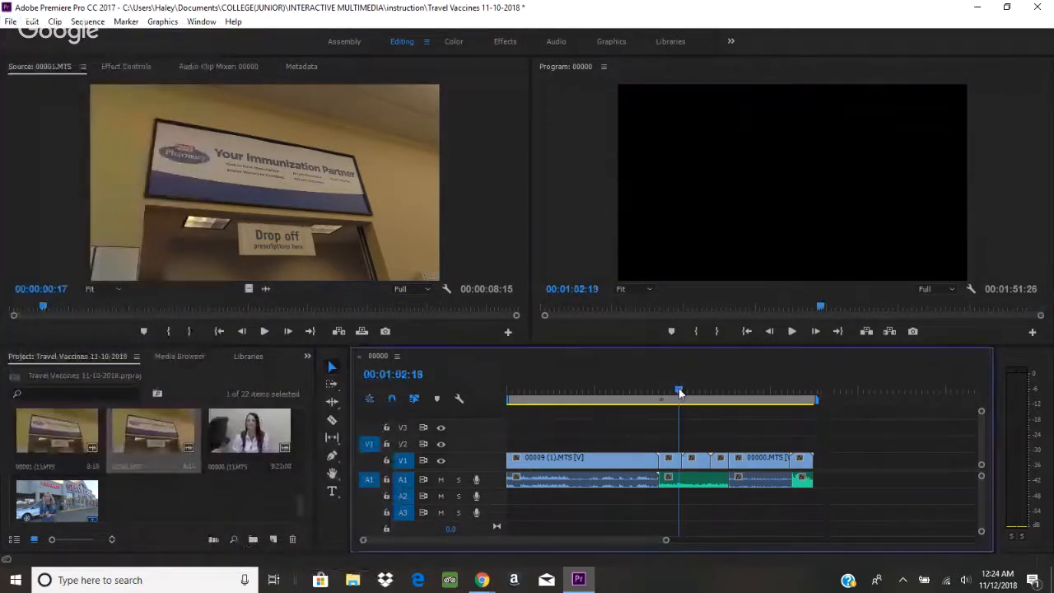
{"action": "key", "text": "Home"}
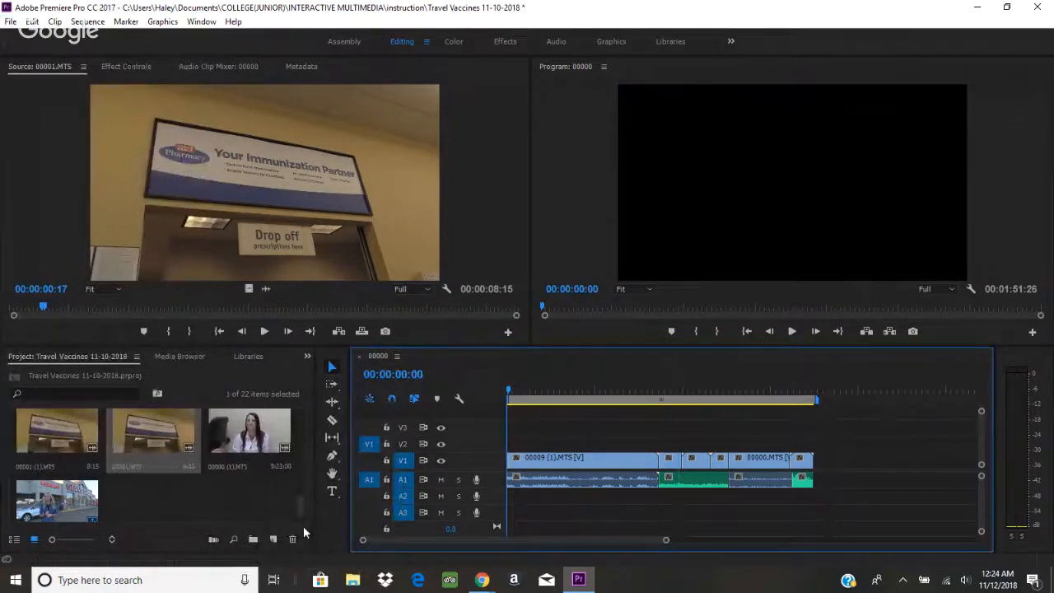
{"action": "left_click", "coordinate": [751, 254]}
{"action": "left_click", "coordinate": [11, 22]}
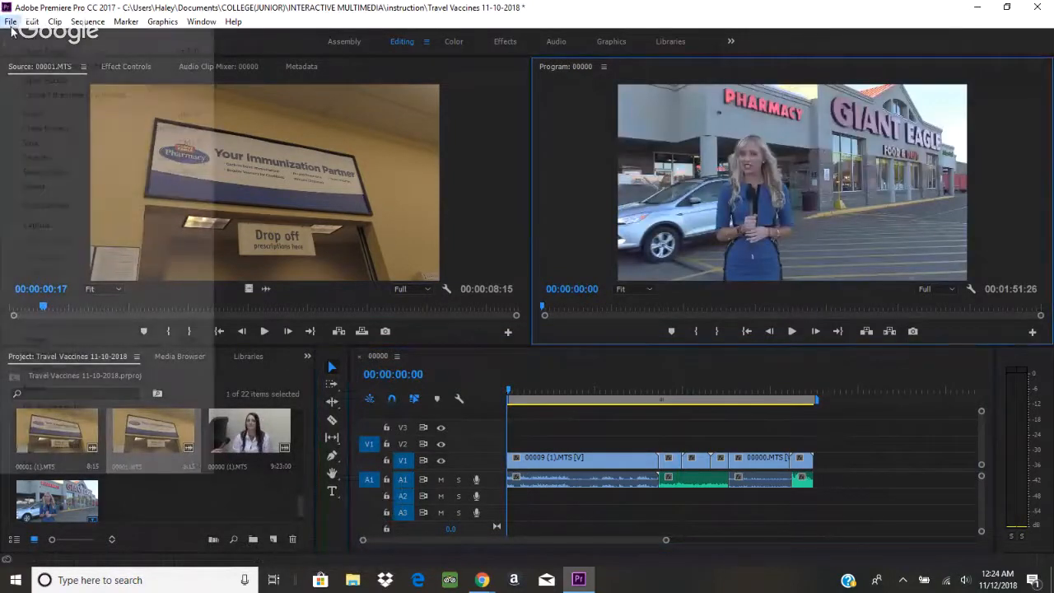
{"action": "mouse_move", "coordinate": [47, 393]}
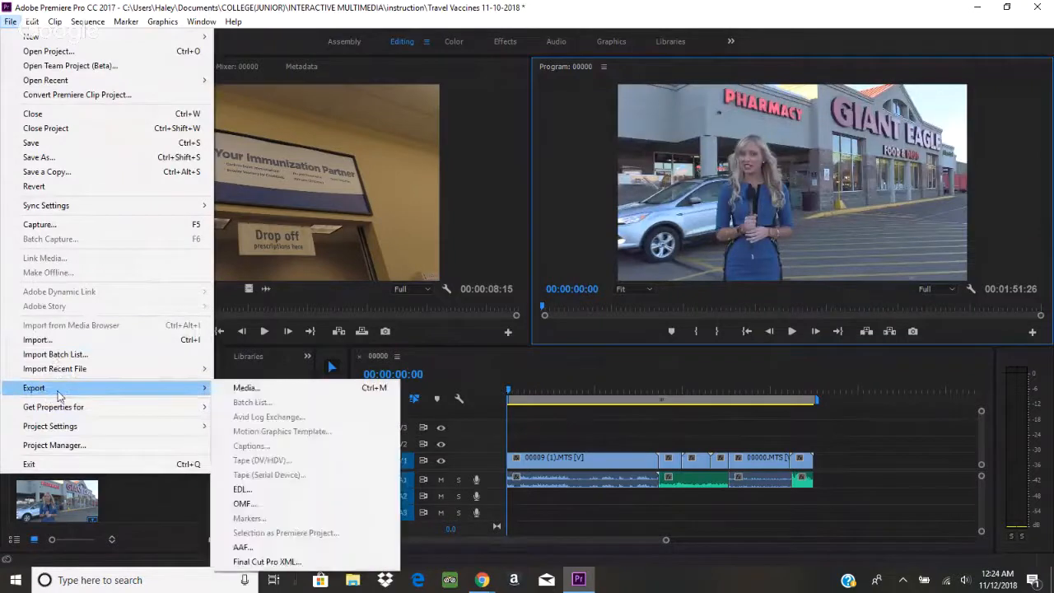
{"action": "left_click", "coordinate": [252, 393]}
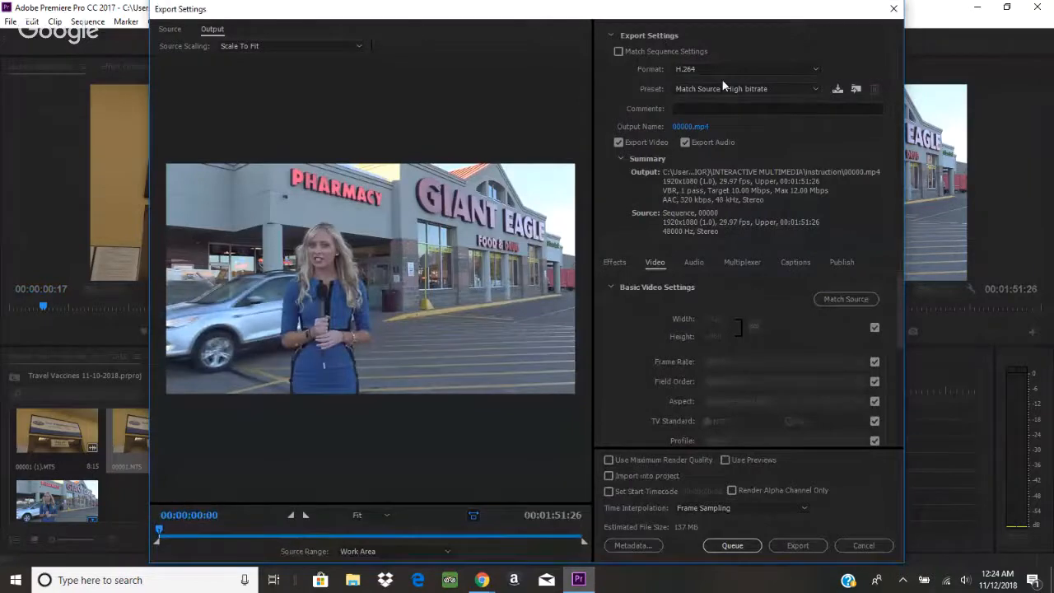
Step: Choose the YouTube 1080p HD preset for the H.264 export
{"action": "left_click", "coordinate": [812, 91]}
{"action": "key", "text": "y"}
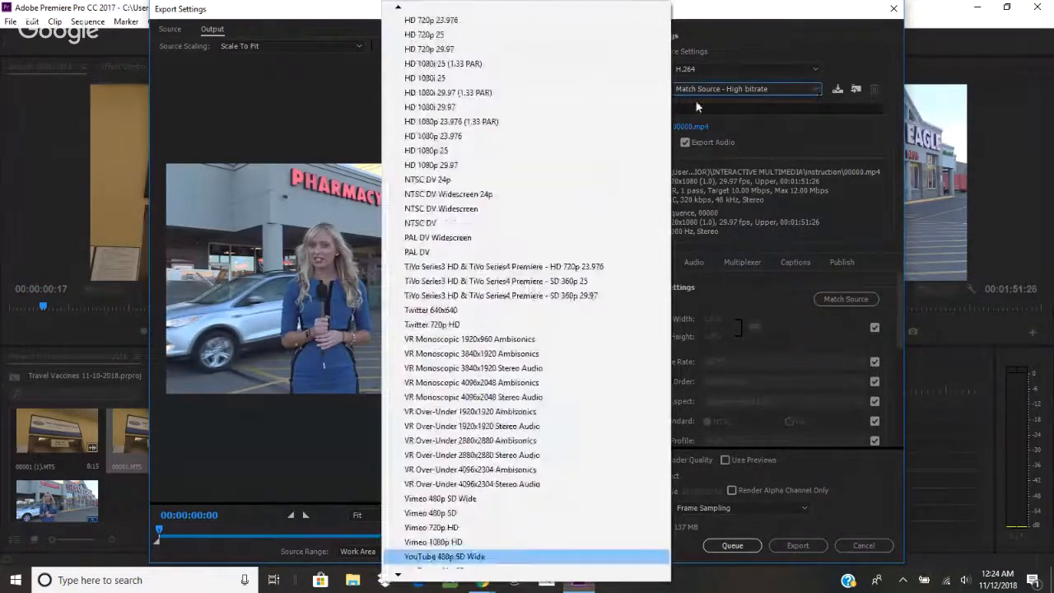
{"action": "scroll", "coordinate": [461, 457], "scroll_direction": "down", "scroll_amount": 2}
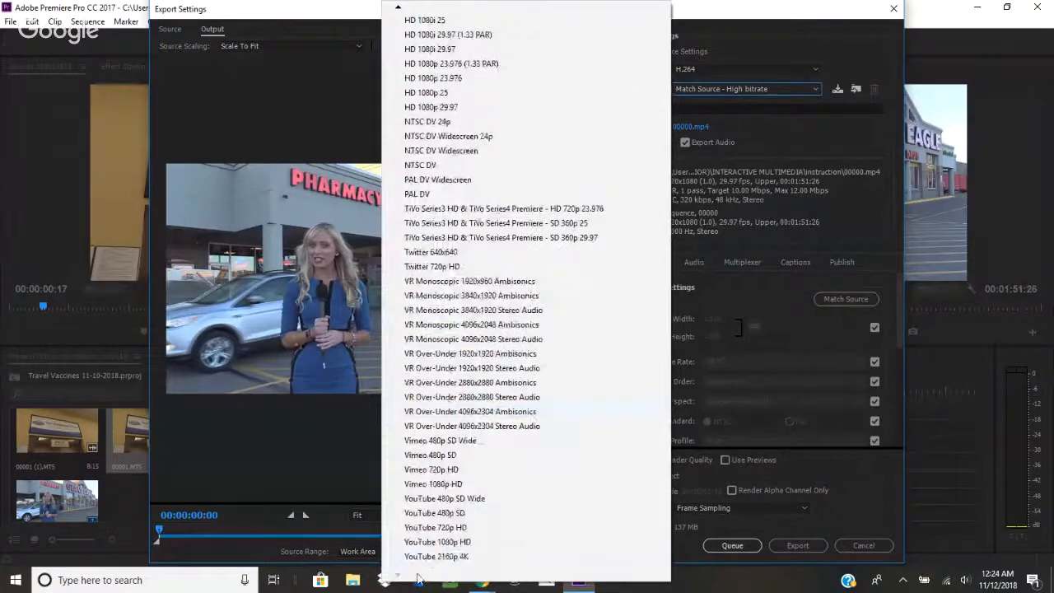
{"action": "left_click", "coordinate": [451, 541]}
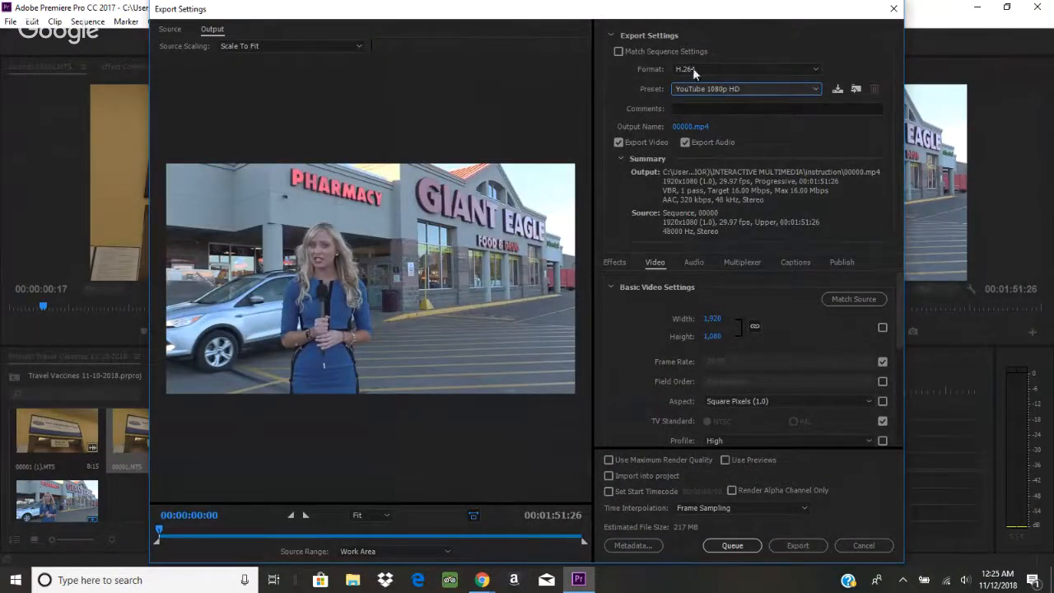
Step: Set the export's output file name to "vaccines news package" in the instruction folder, replacing the existing file
{"action": "left_click", "coordinate": [702, 128]}
{"action": "left_click", "coordinate": [701, 128]}
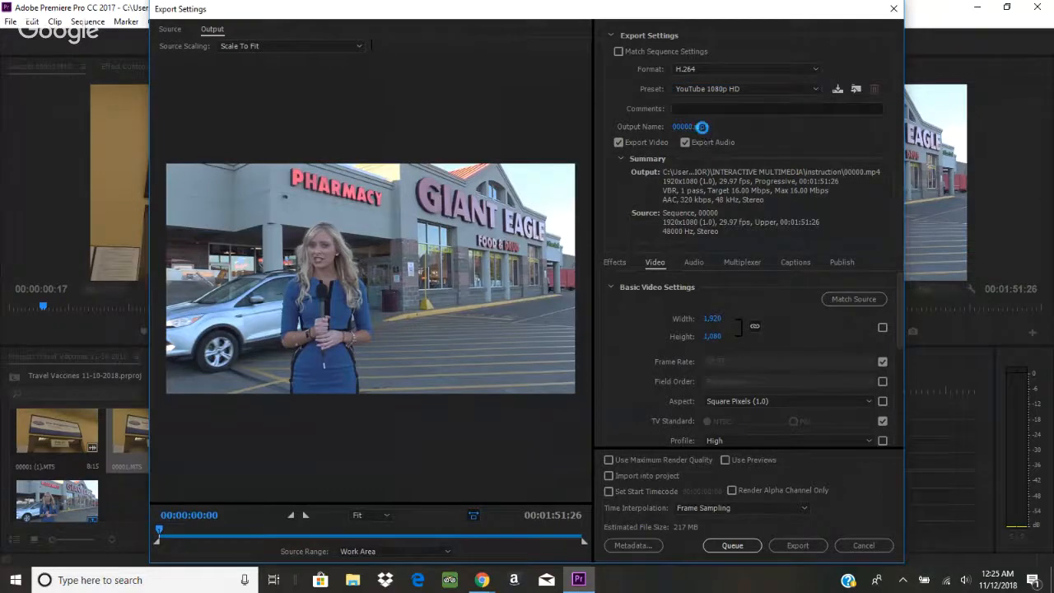
{"action": "type", "text": "va"}
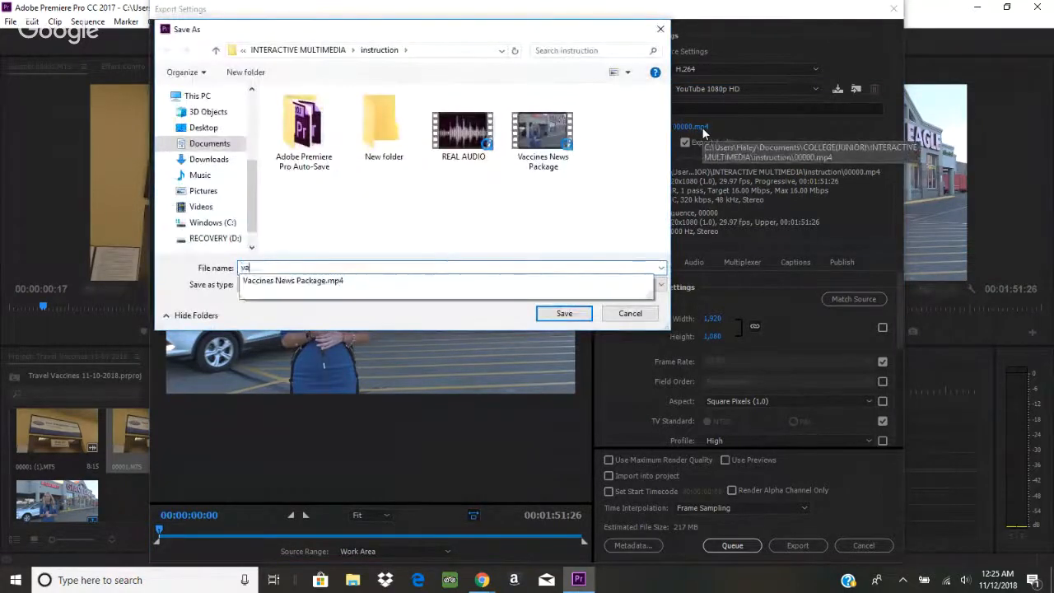
{"action": "type", "text": "ccines "}
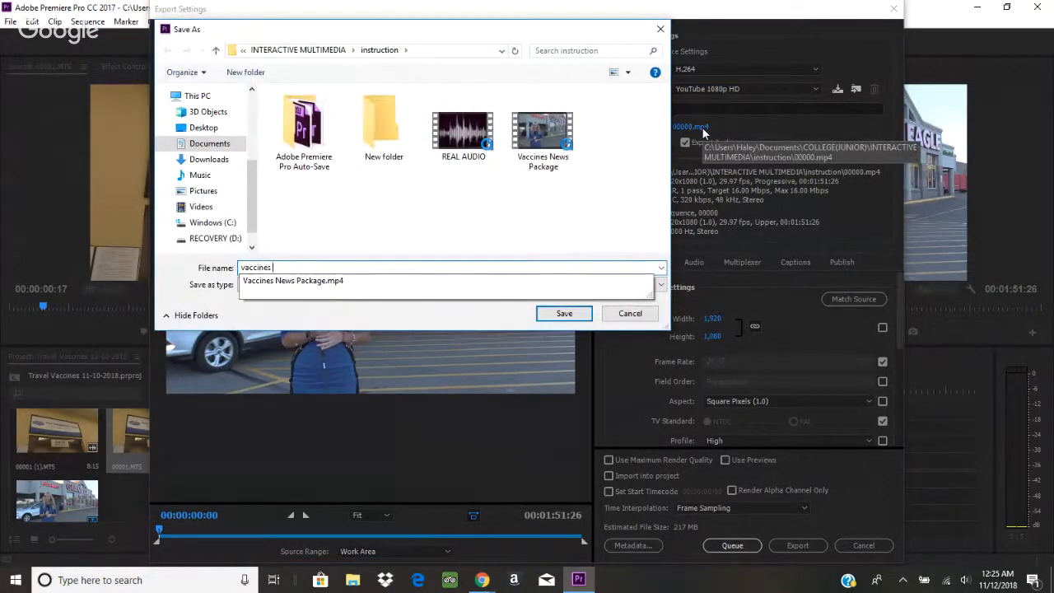
{"action": "type", "text": "news package"}
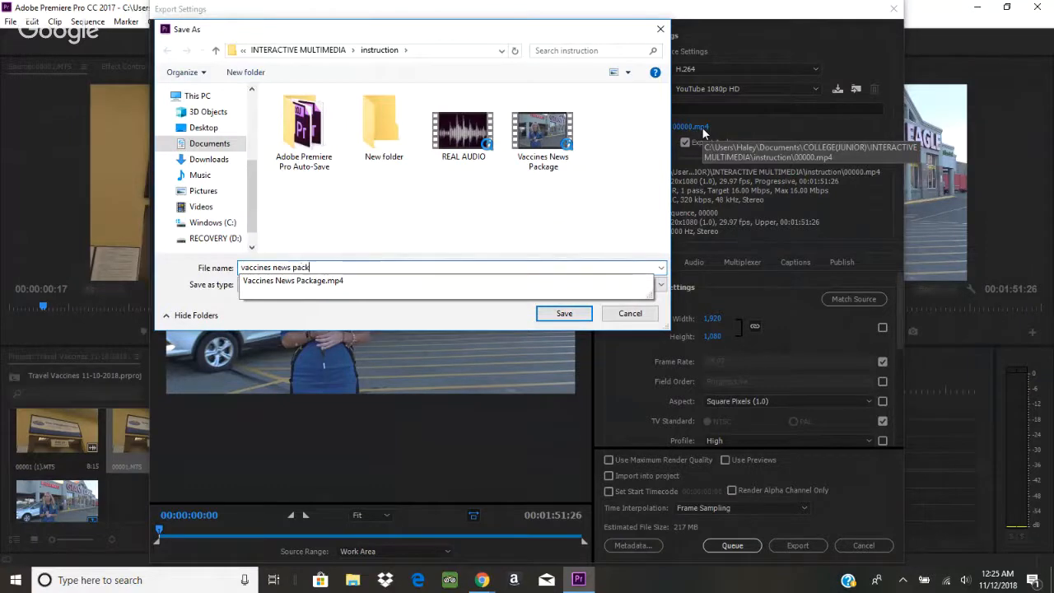
{"action": "left_click", "coordinate": [563, 313]}
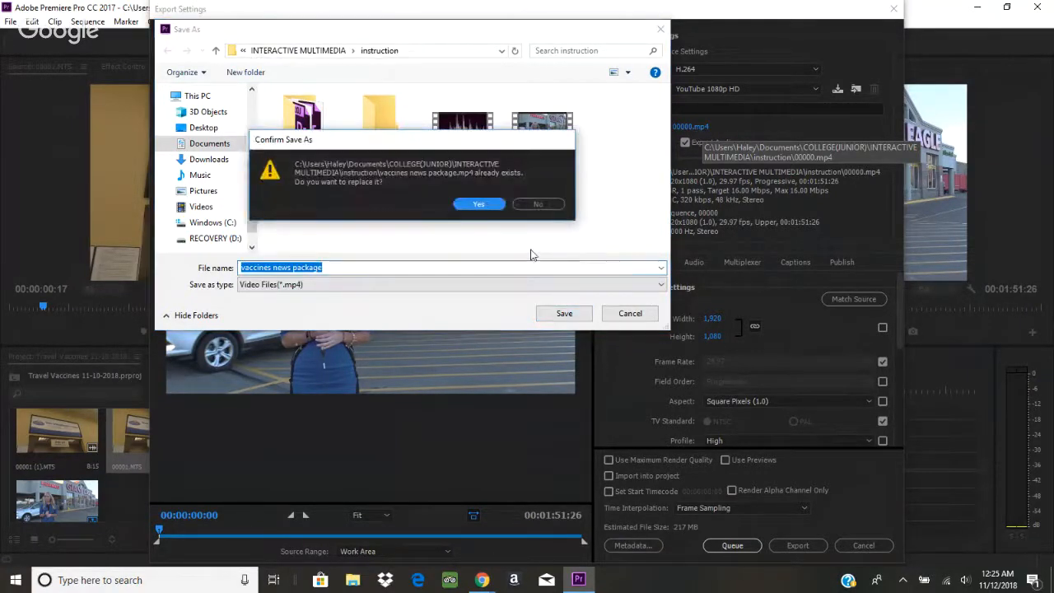
{"action": "left_click", "coordinate": [486, 204]}
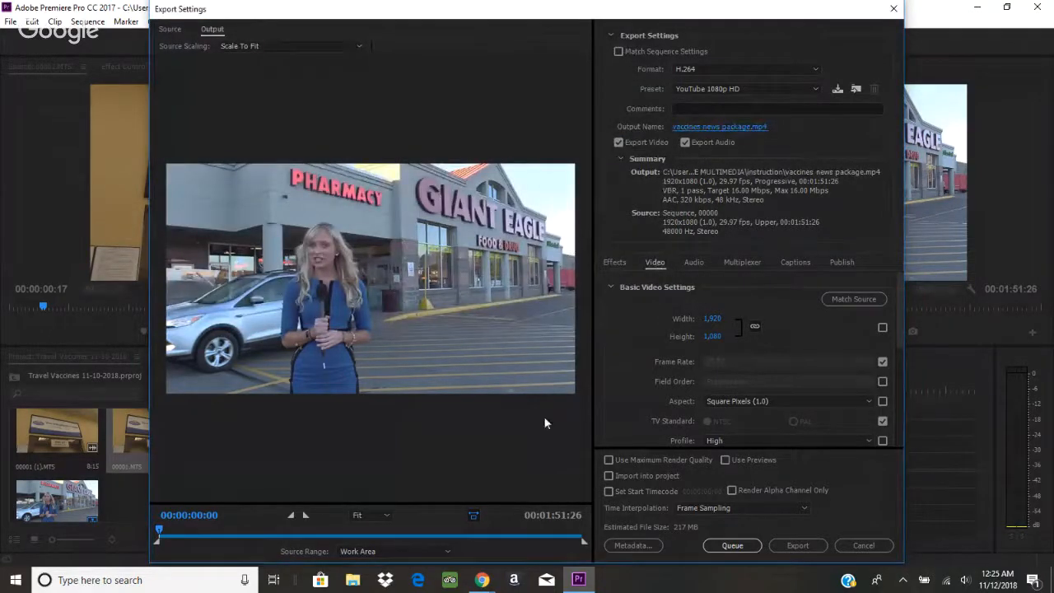
Step: Start exporting the sequence directly with the chosen settings and let the encoding run
{"action": "left_click", "coordinate": [804, 546]}
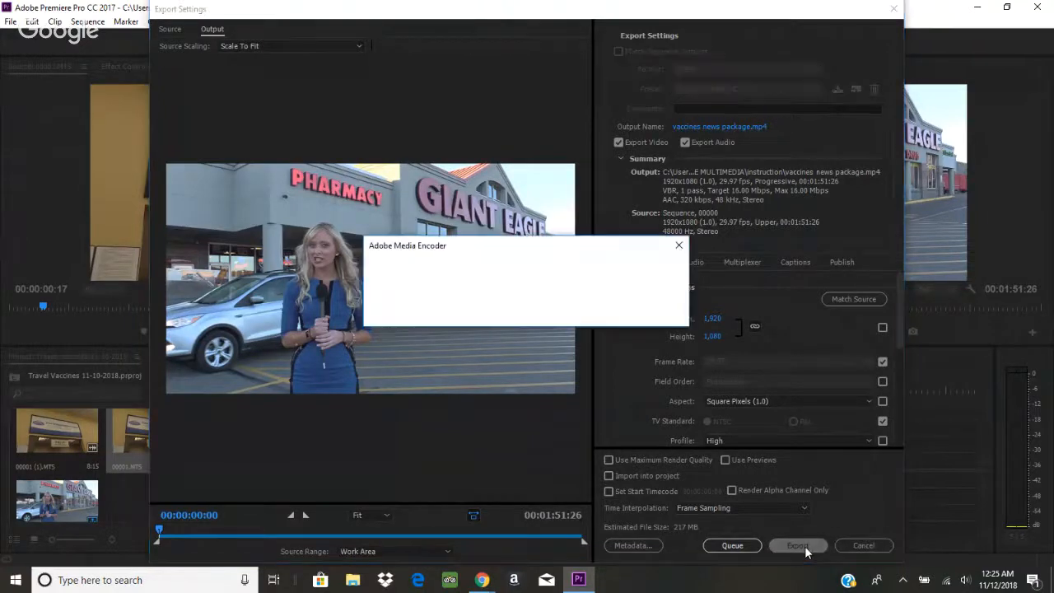
{"action": "left_click", "coordinate": [601, 311]}
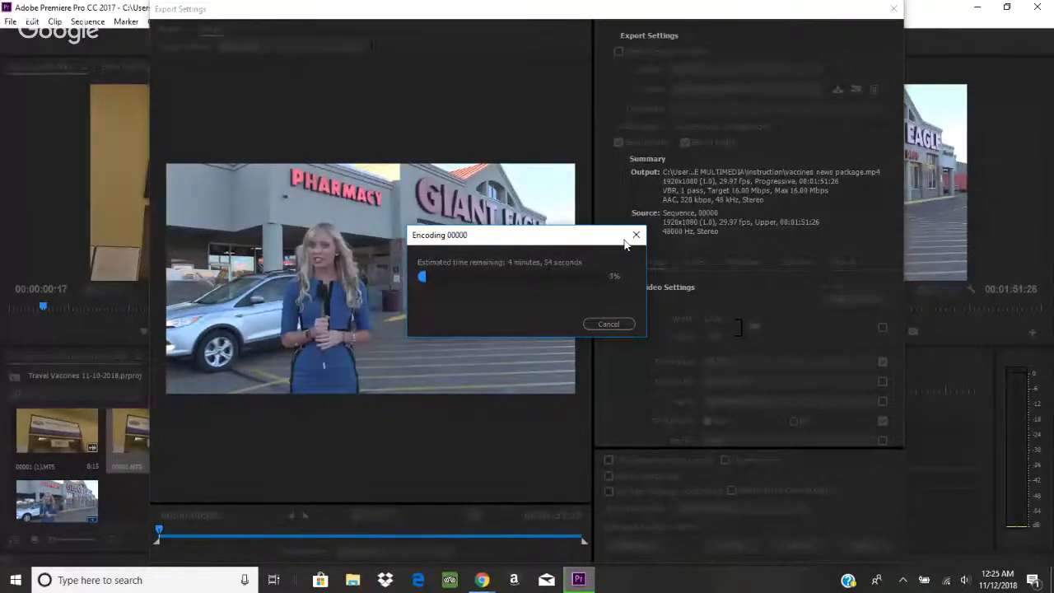
{"action": "left_click", "coordinate": [482, 579]}
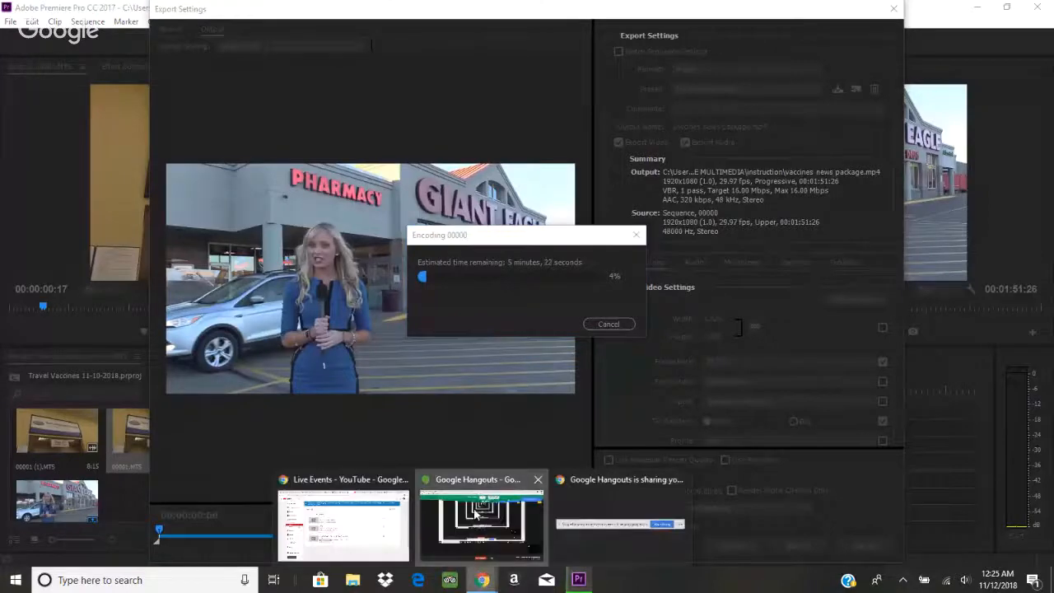